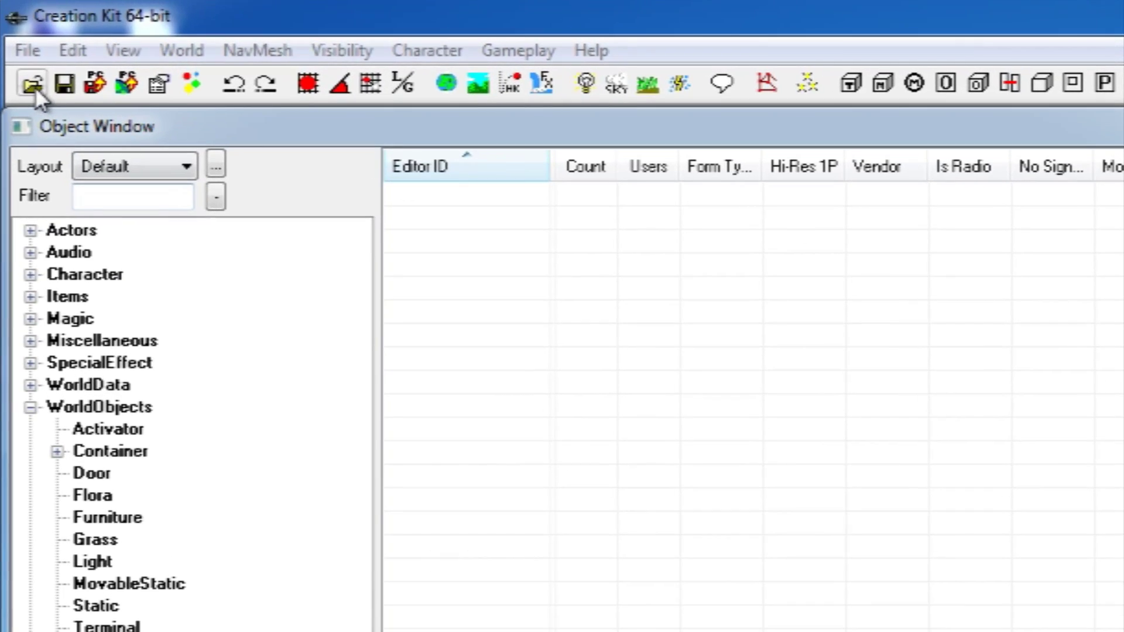
Step: Open the plugin and master file list and look at the DLCRobot.esm, DLCworkshop01.esm and DLCCoast.esm entries
click(17, 38)
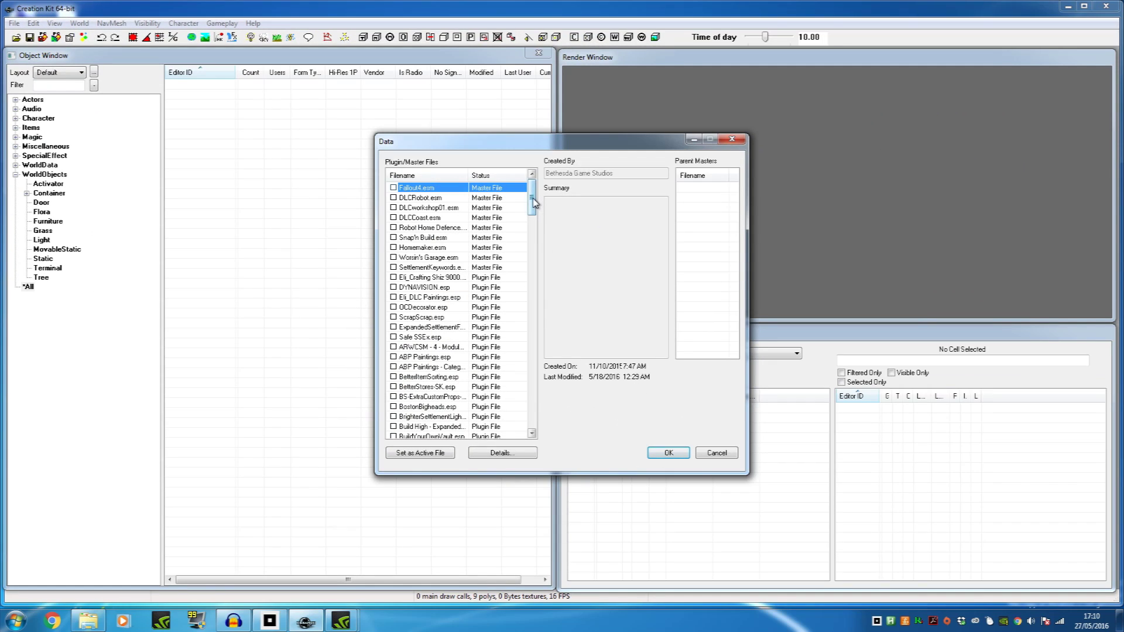
drag(534, 202, 579, 171)
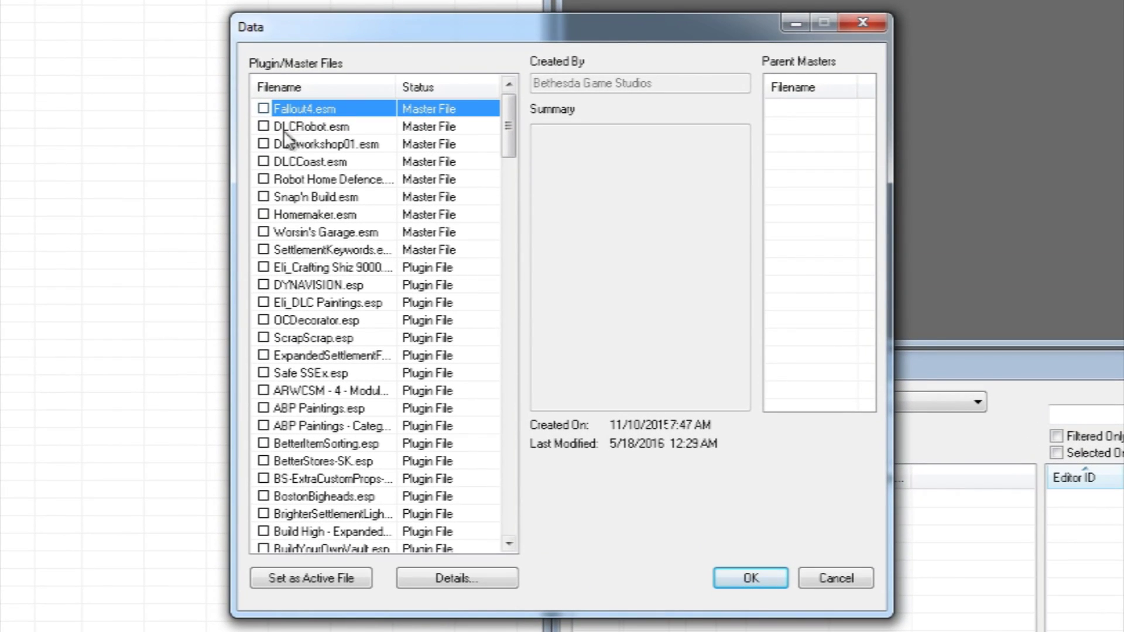
click(313, 127)
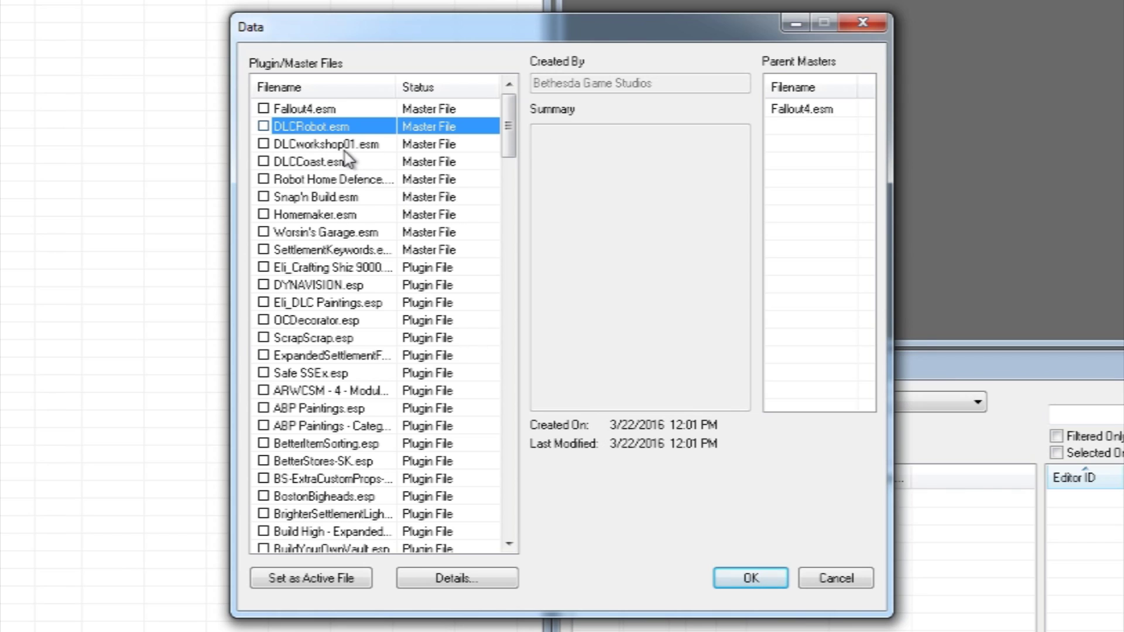
click(342, 146)
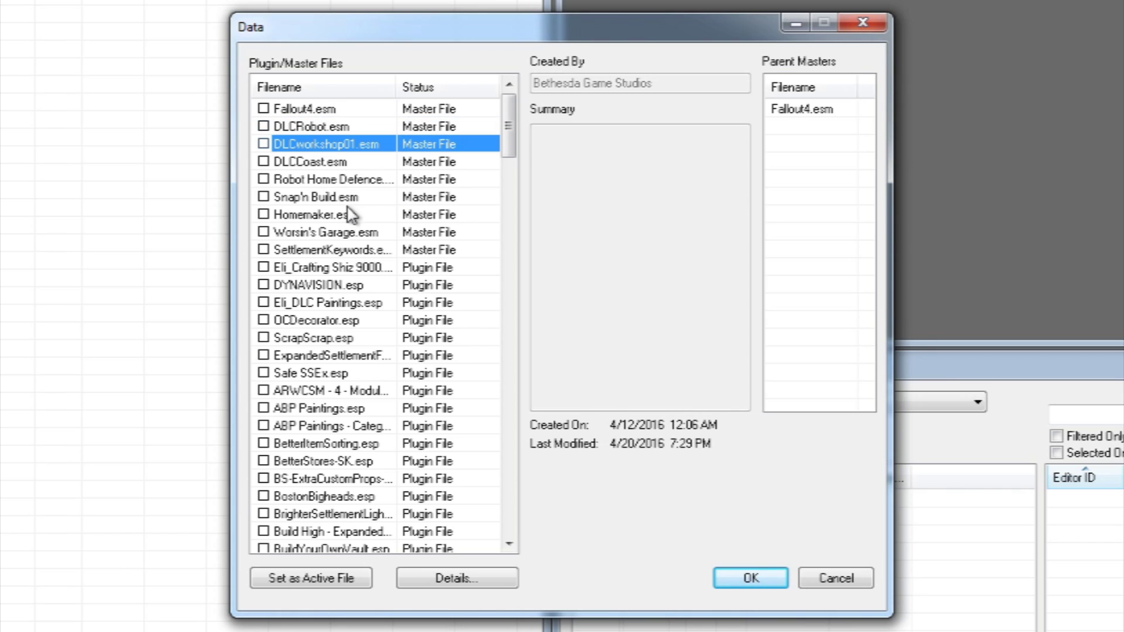
click(316, 162)
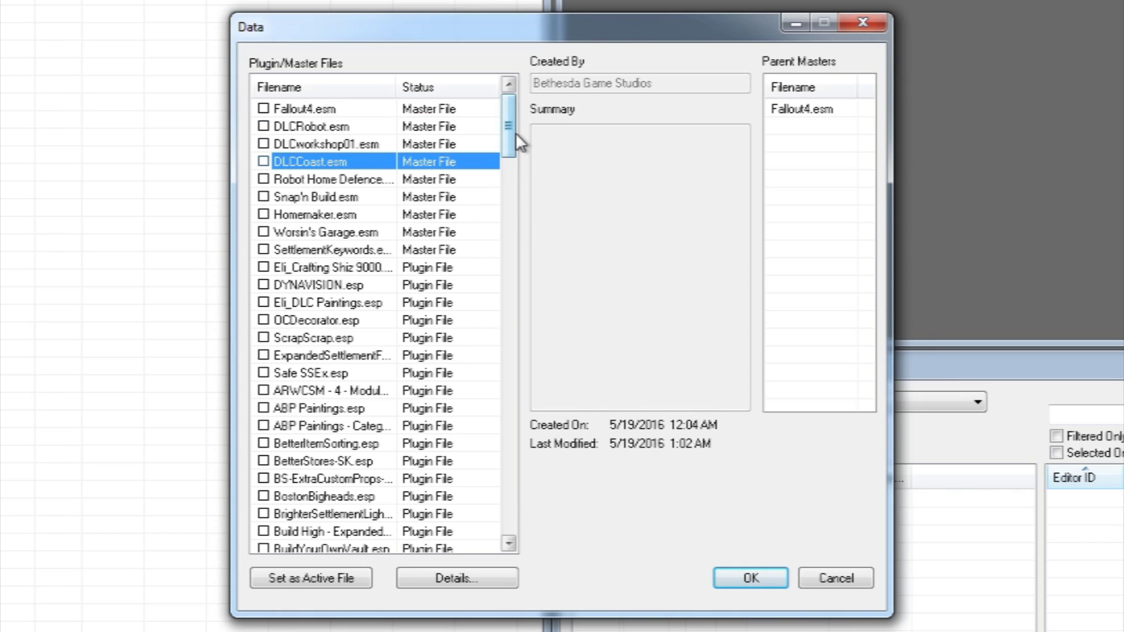
mouse_move(516, 139)
mouse_down()
mouse_move(530, 517)
mouse_move(551, 383)
mouse_move(494, 156)
mouse_move(494, 165)
mouse_move(509, 96)
mouse_up()
Step: Enable the Fallout4.esm master file and load its data
double_click(264, 110)
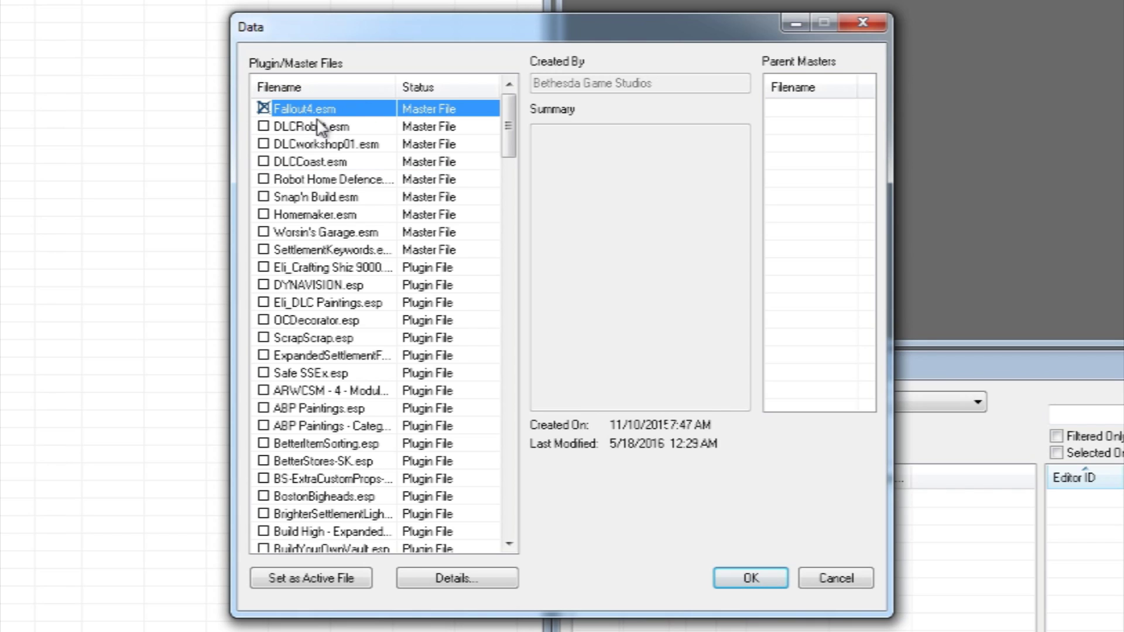
click(311, 580)
click(314, 578)
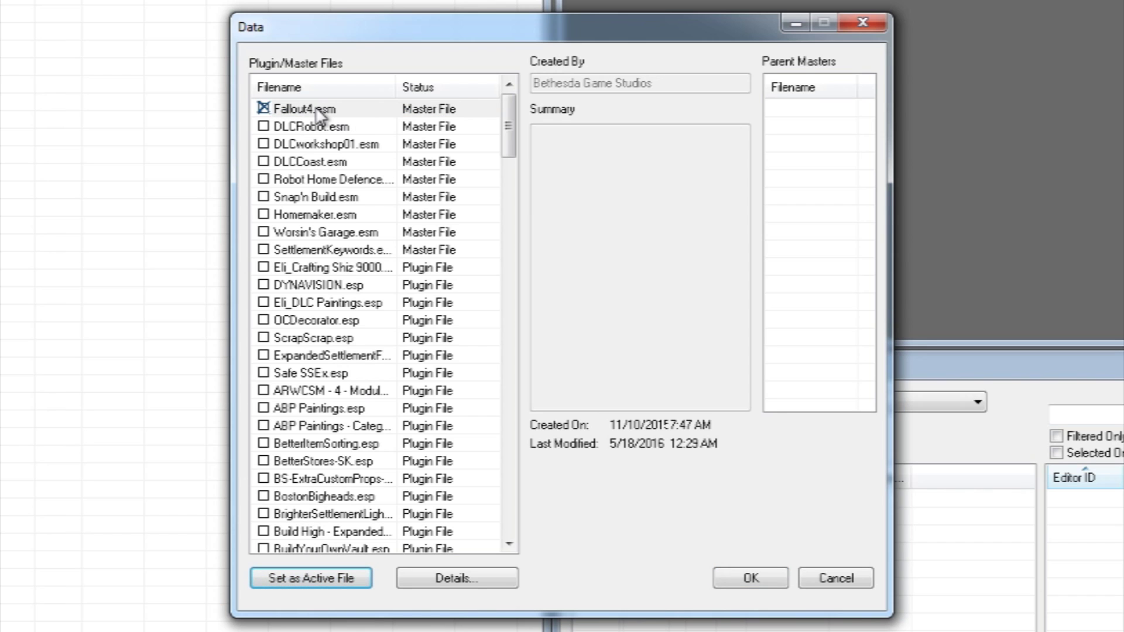
click(751, 579)
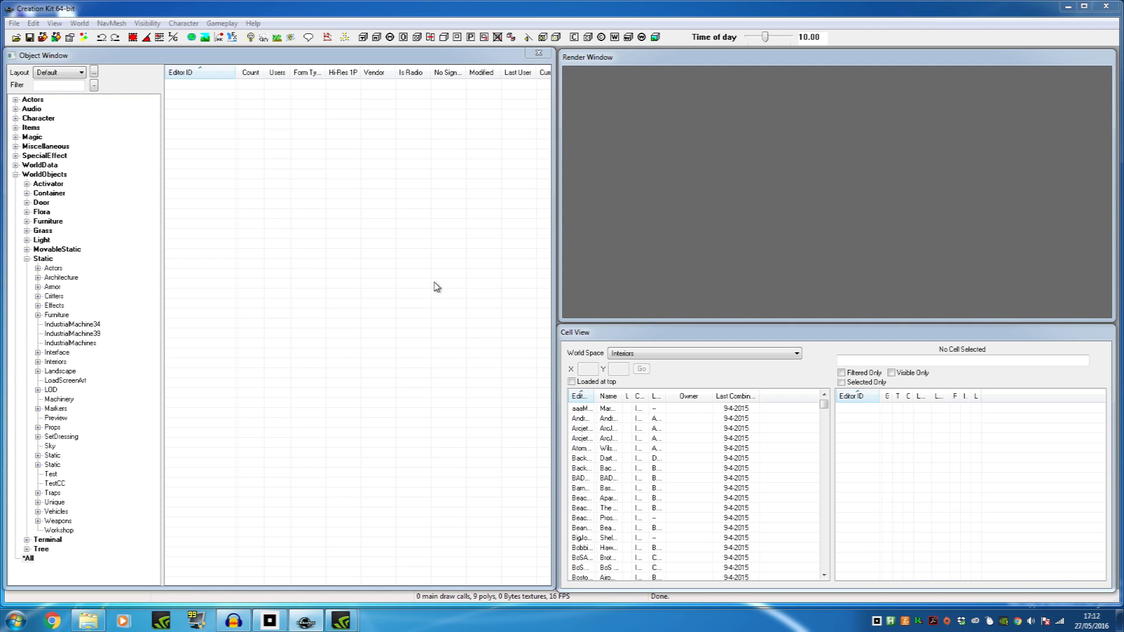
Step: Switch the world space to Commonwealth and browse its exterior cells, viewing the objects of AtomCatsGarageExt
click(649, 355)
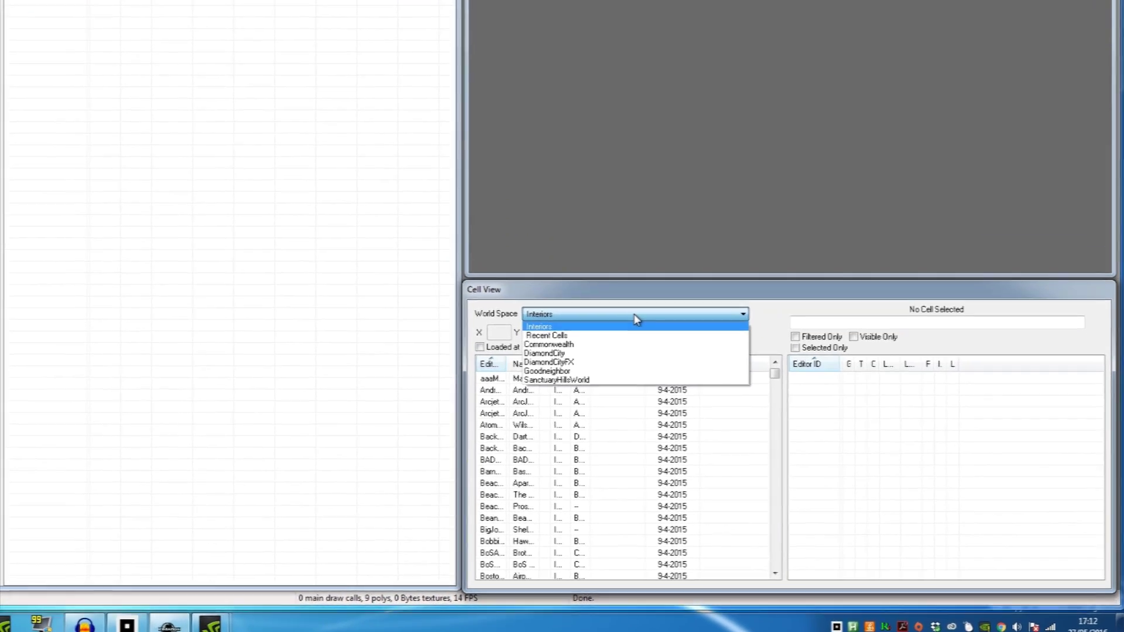
click(652, 333)
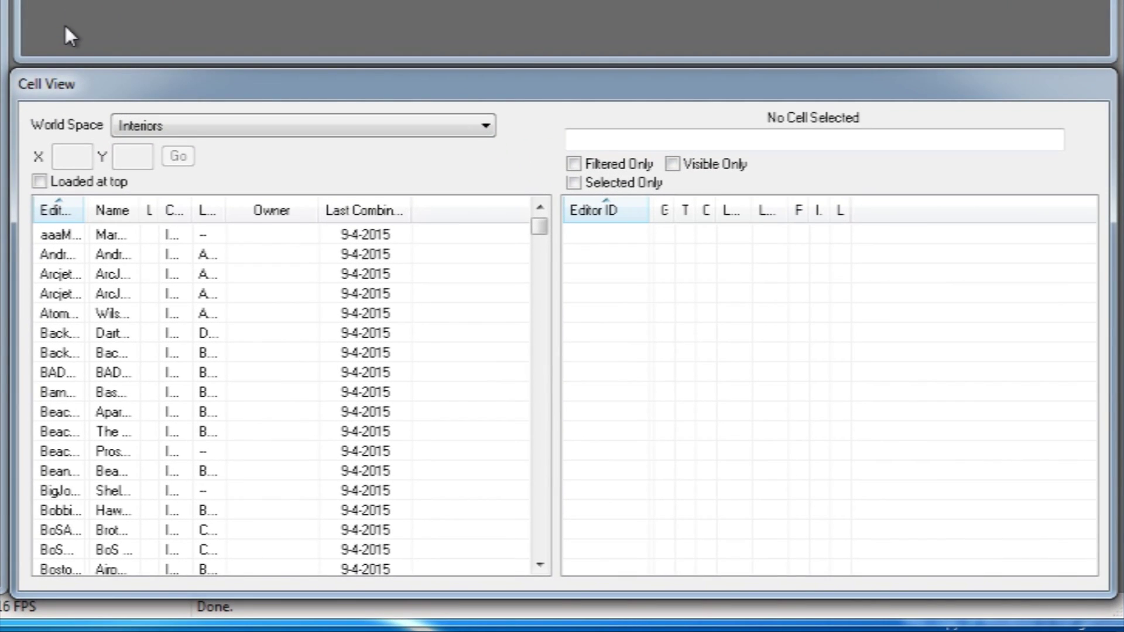
click(192, 126)
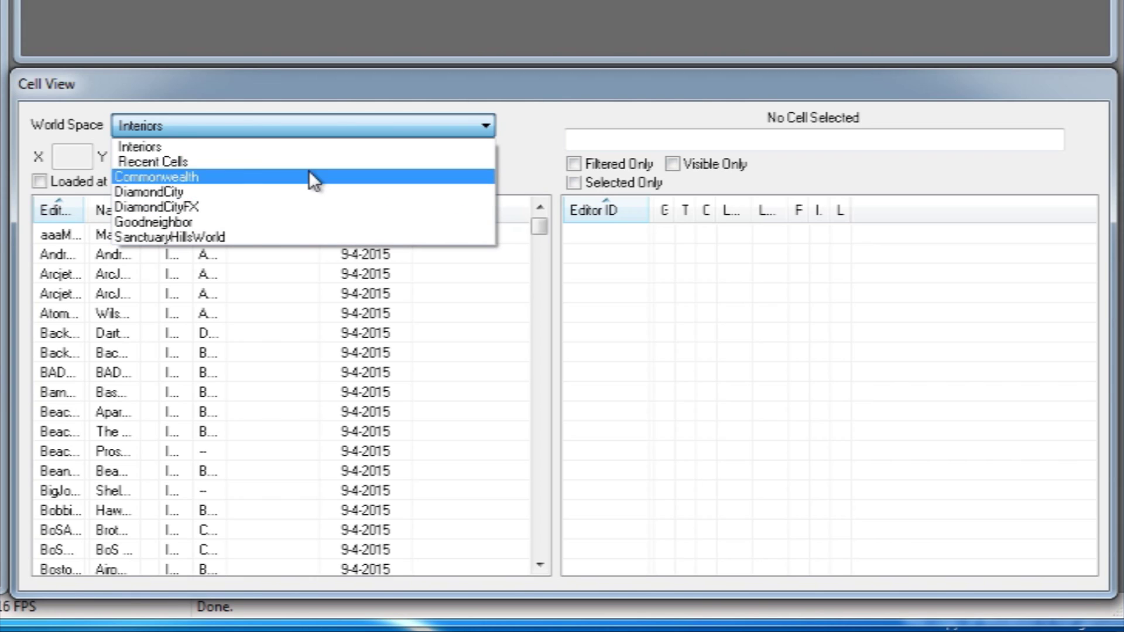
click(236, 178)
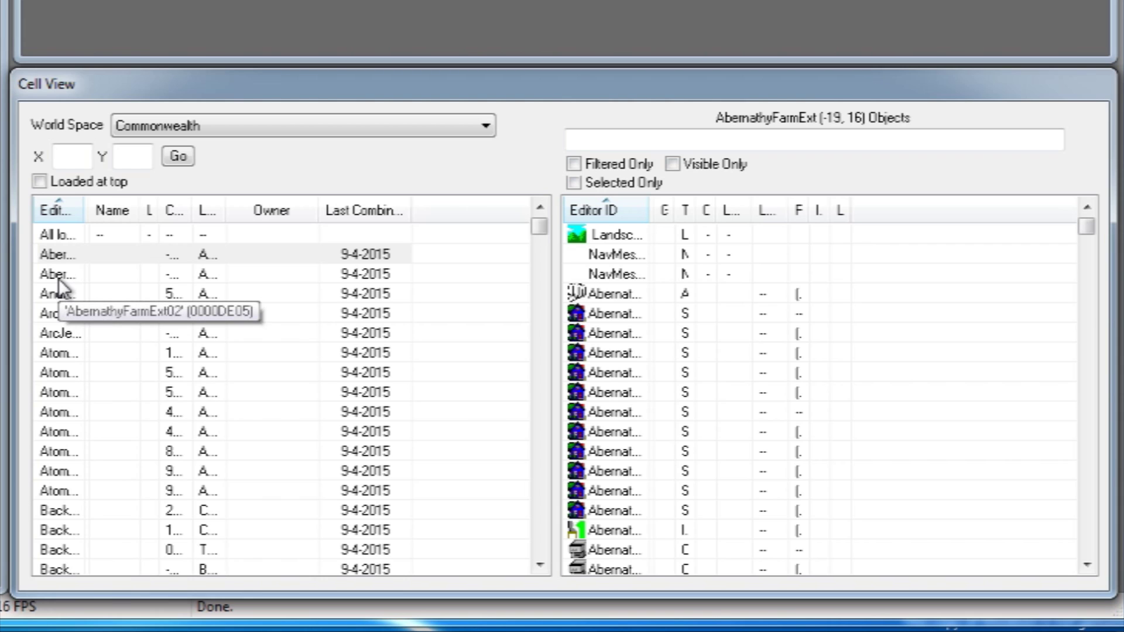
click(56, 451)
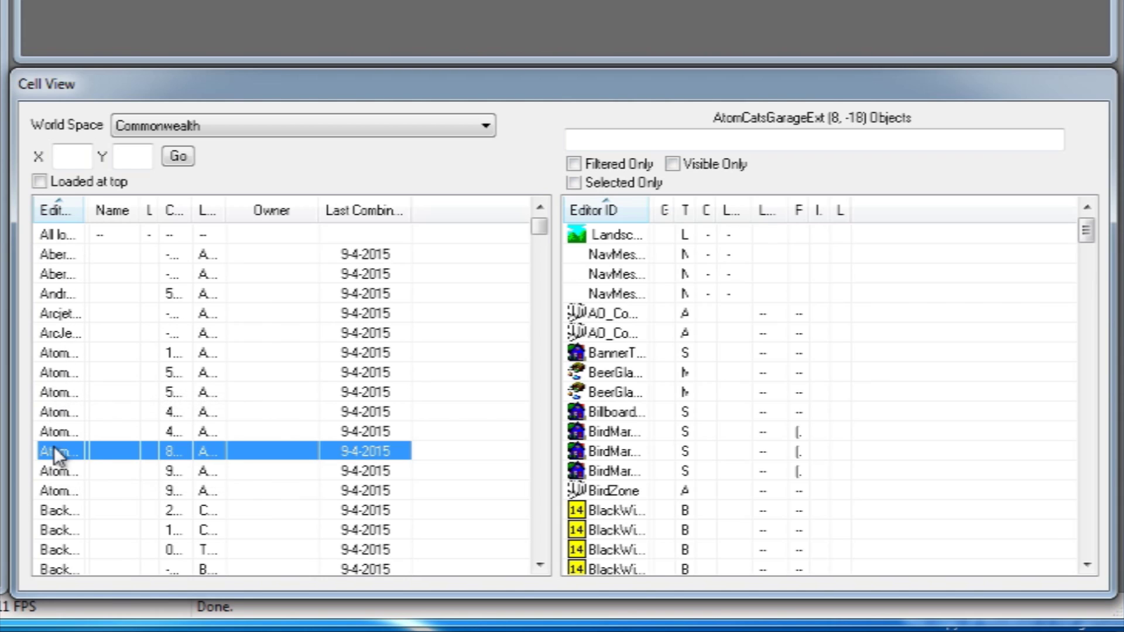
scroll(45, 448, down, 4)
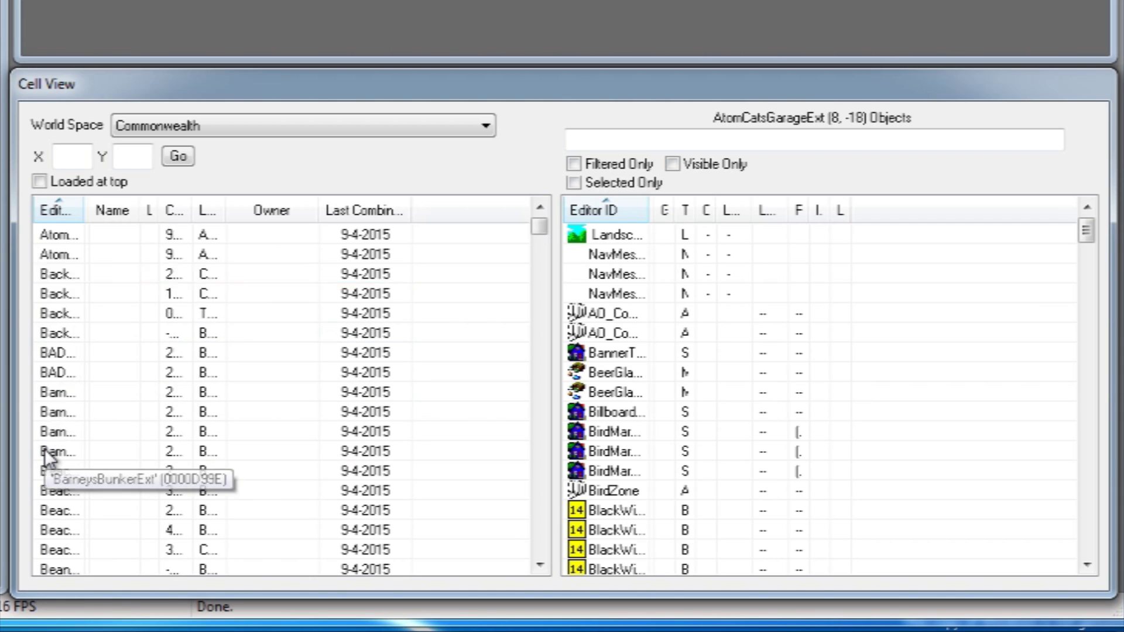
scroll(45, 449, down, 7)
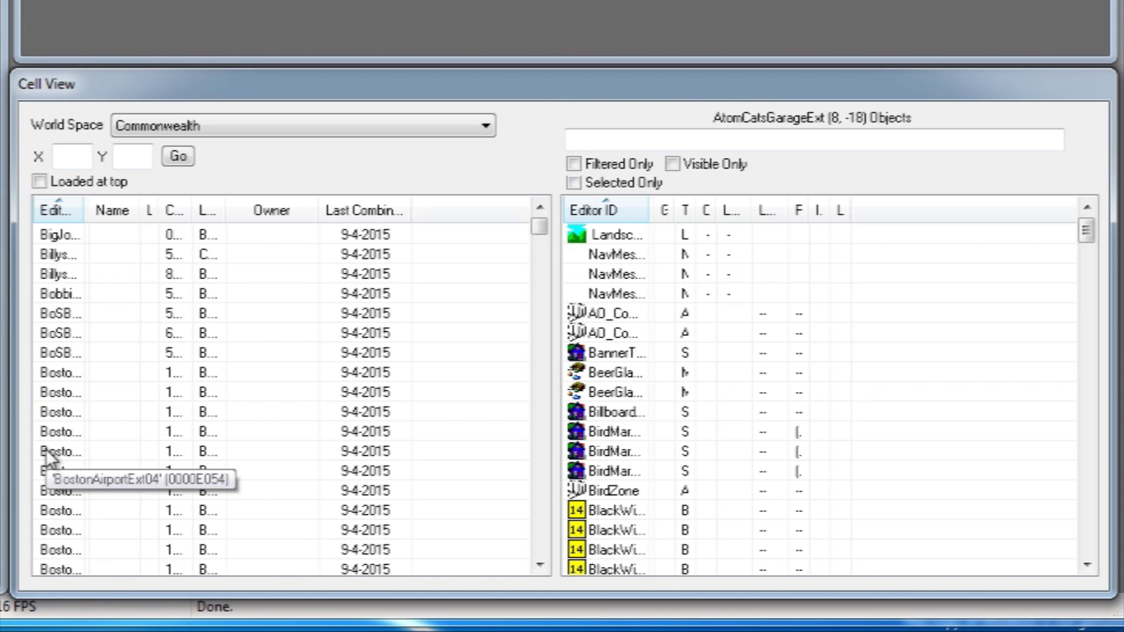
Step: Switch the world space to Interiors and view the objects of the BackBayTallOffice01 cell
click(311, 131)
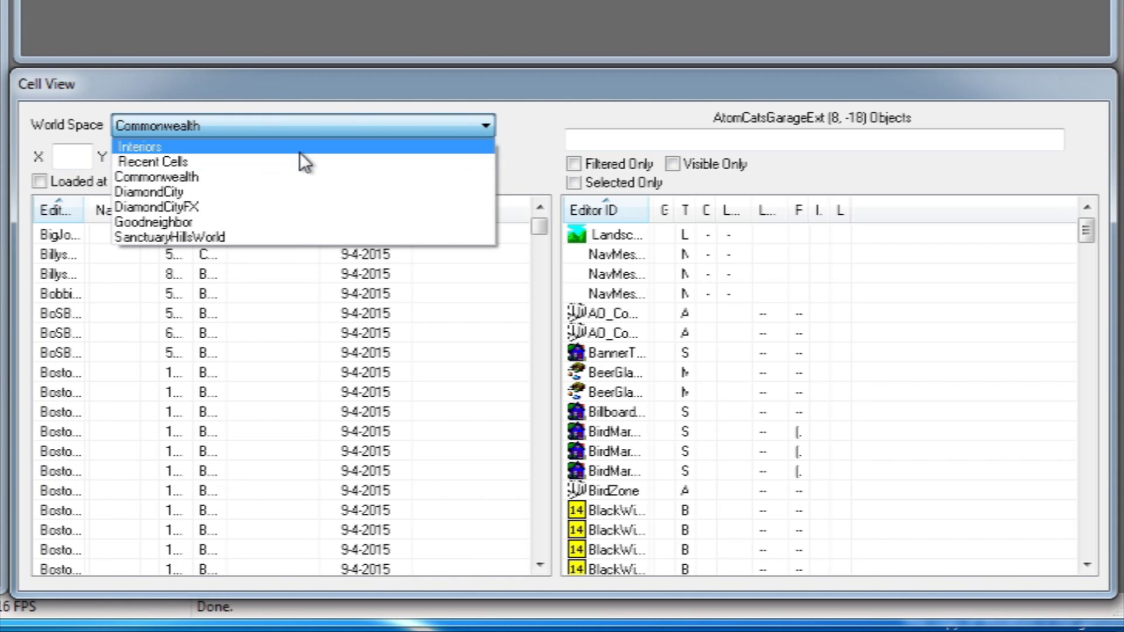
click(300, 147)
click(58, 331)
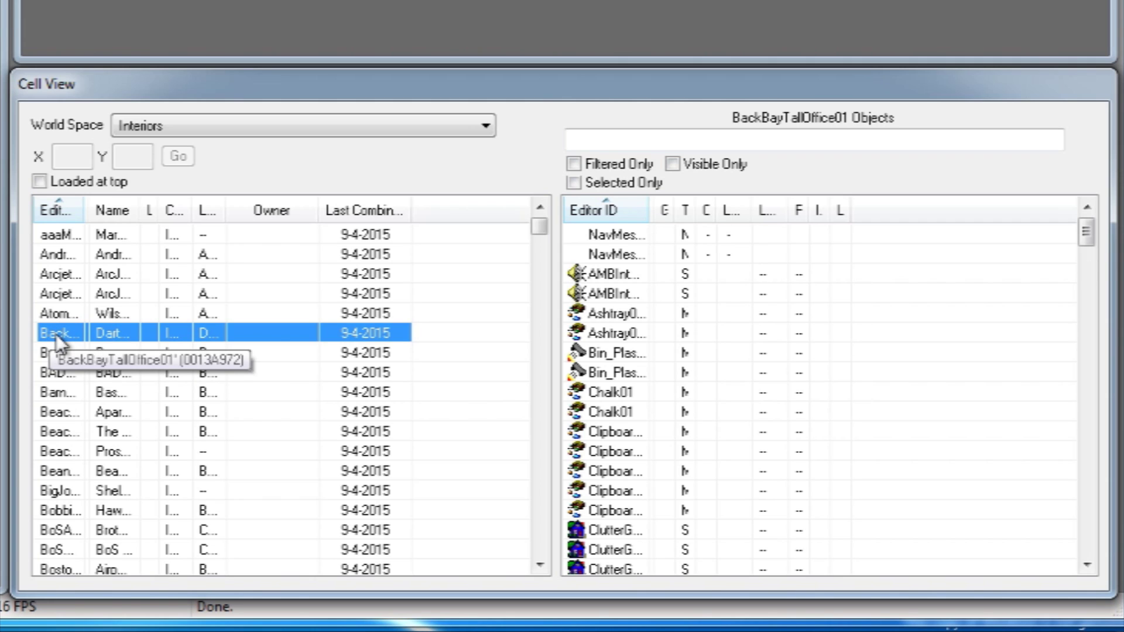
Step: Switch the world space to Commonwealth and load the SanctuaryExt cell at (-20, 21) into the render view
click(277, 132)
click(264, 175)
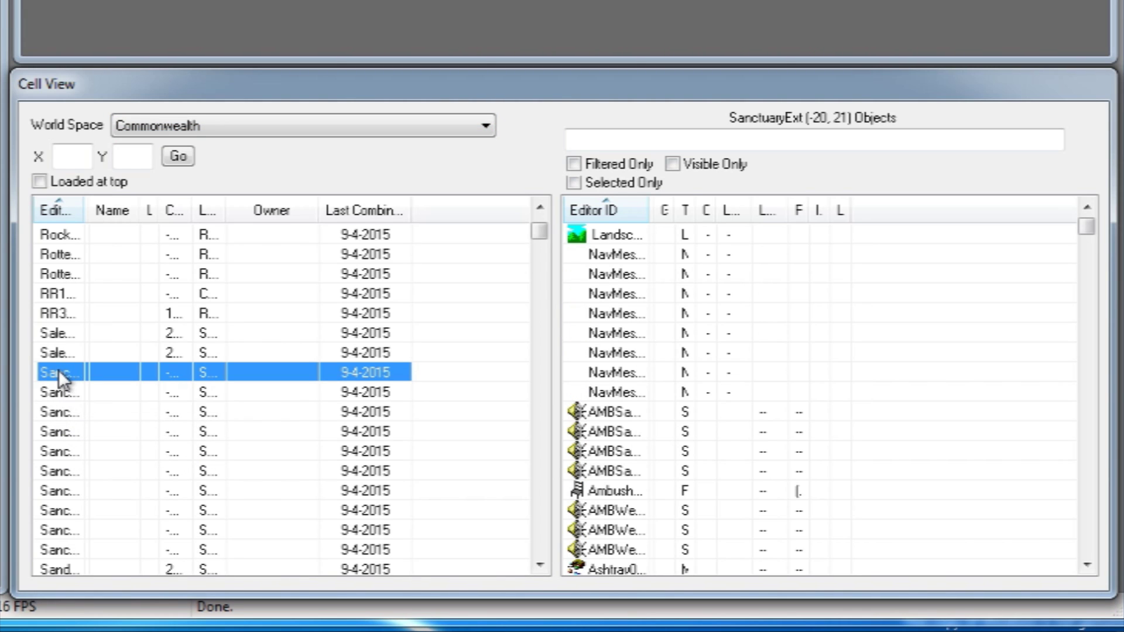
double_click(61, 374)
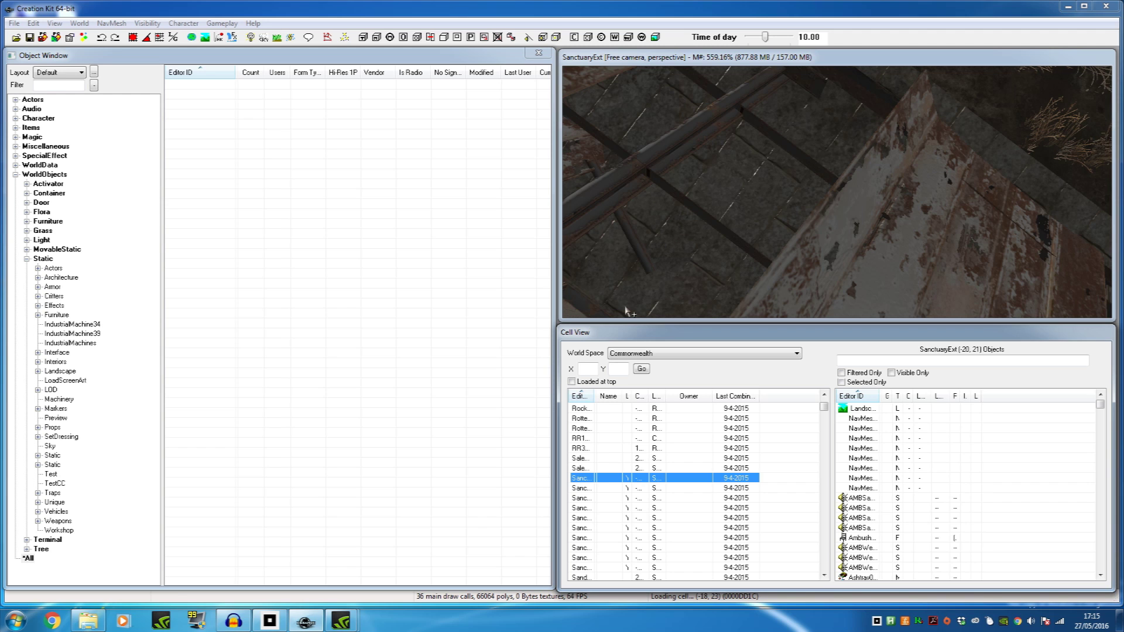
Step: Move the Cell View window out of the way and enlarge the render window into the freed space
drag(635, 338, 627, 606)
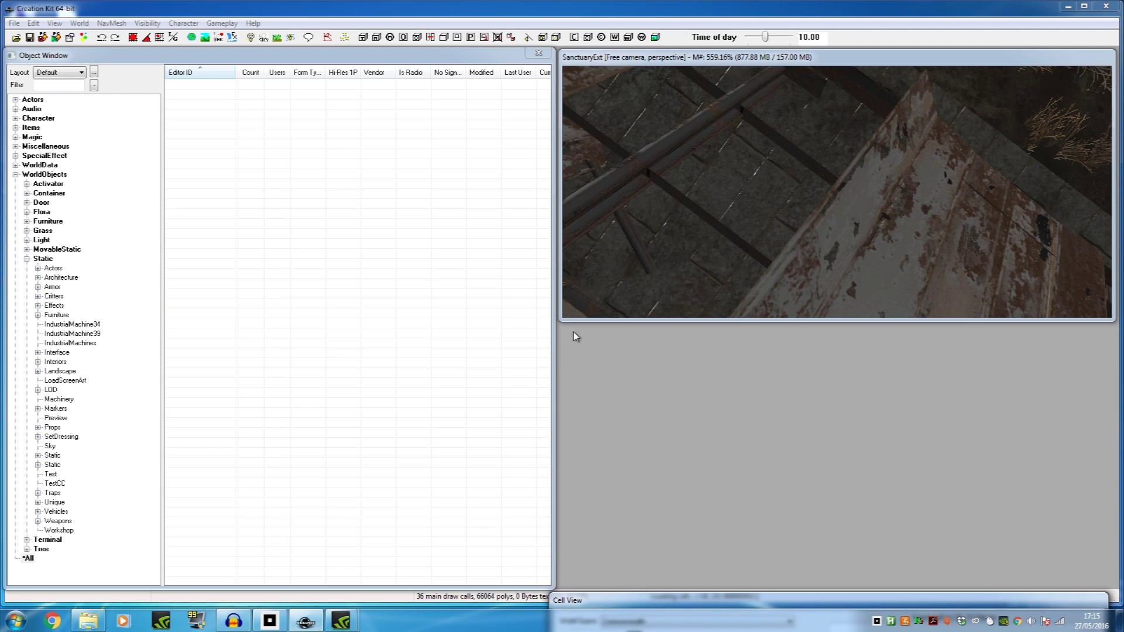
drag(563, 321, 265, 578)
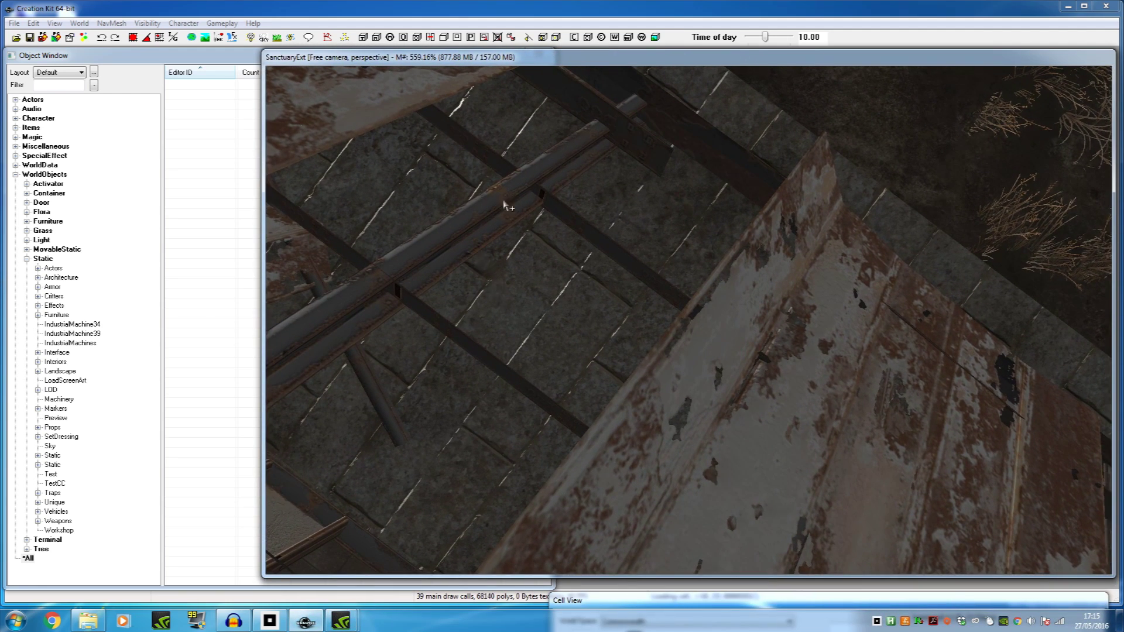
Step: Examine the loaded Sanctuary scene from the house roof down to the street, zooming and rotating the camera
scroll(562, 305, down, 3)
scroll(609, 347, up, 3)
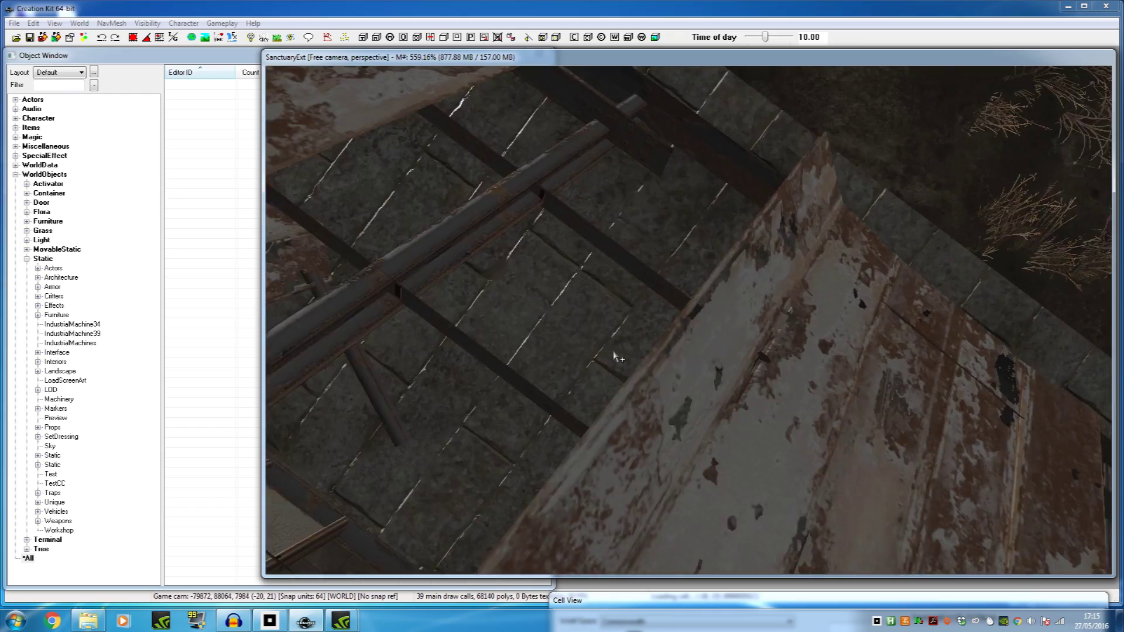
scroll(618, 362, down, 4)
scroll(619, 363, down, 2)
scroll(636, 364, up, 4)
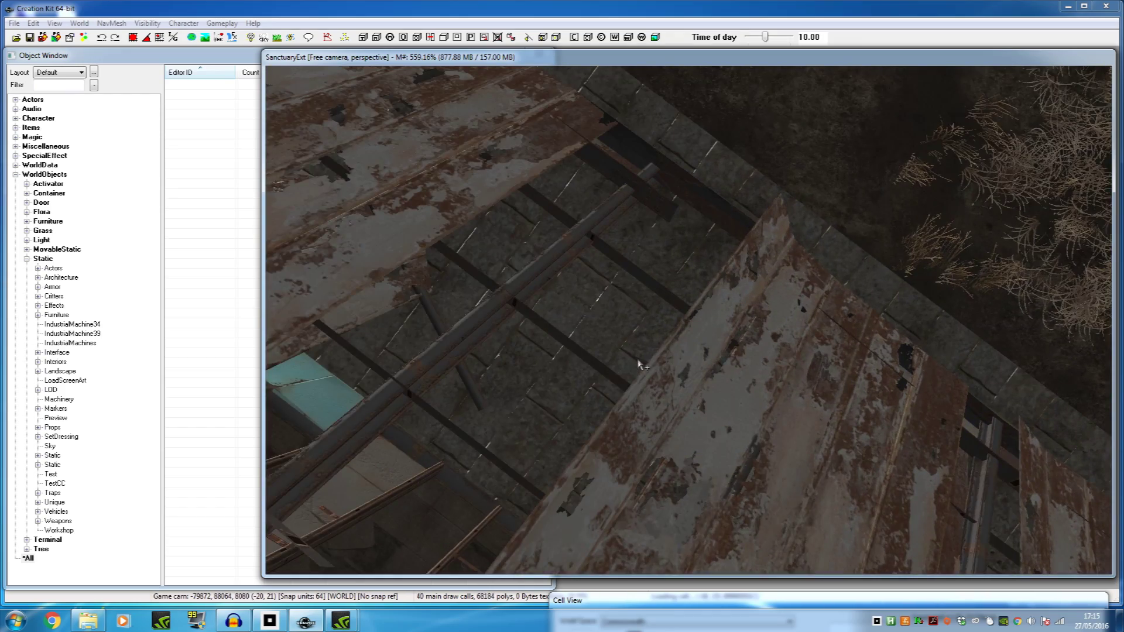
middle_drag(673, 339, 535, 253)
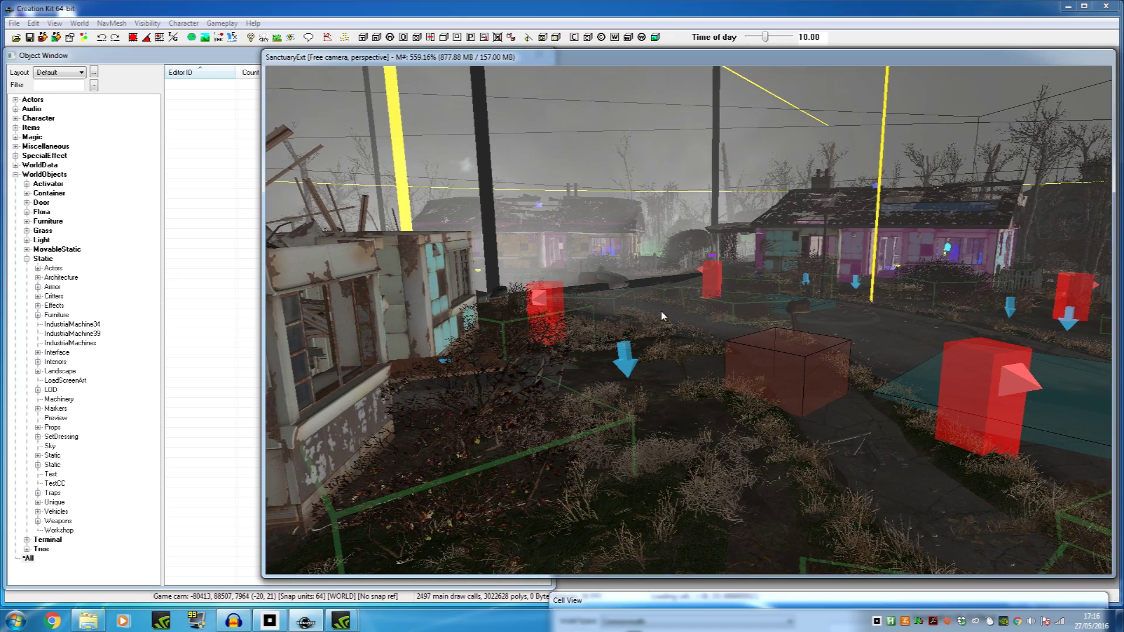
scroll(656, 321, up, 5)
scroll(657, 321, up, 5)
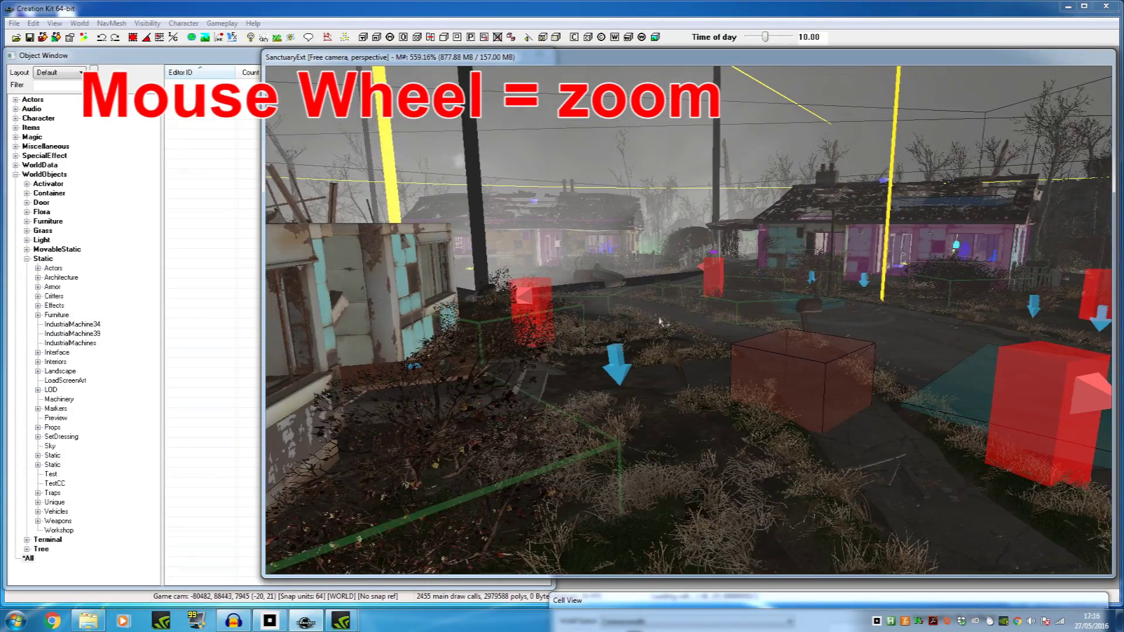
shift+middle_drag(661, 321, 742, 317)
key(shift)
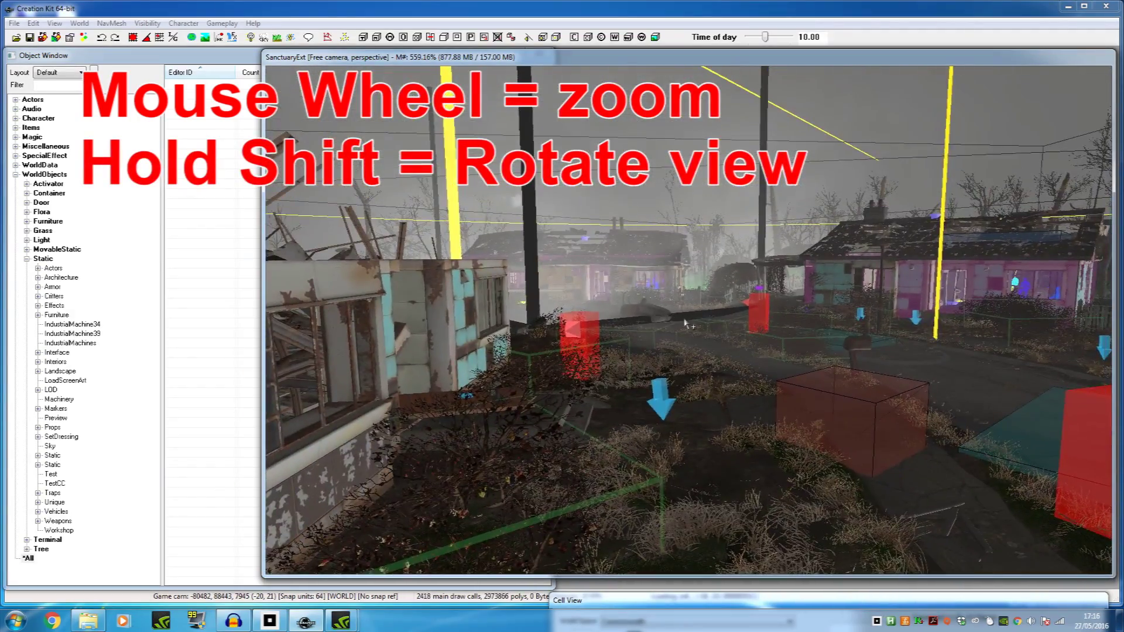
Step: Delete the mailbox standing beside the Sanctuary road
middle_drag(720, 323, 499, 338)
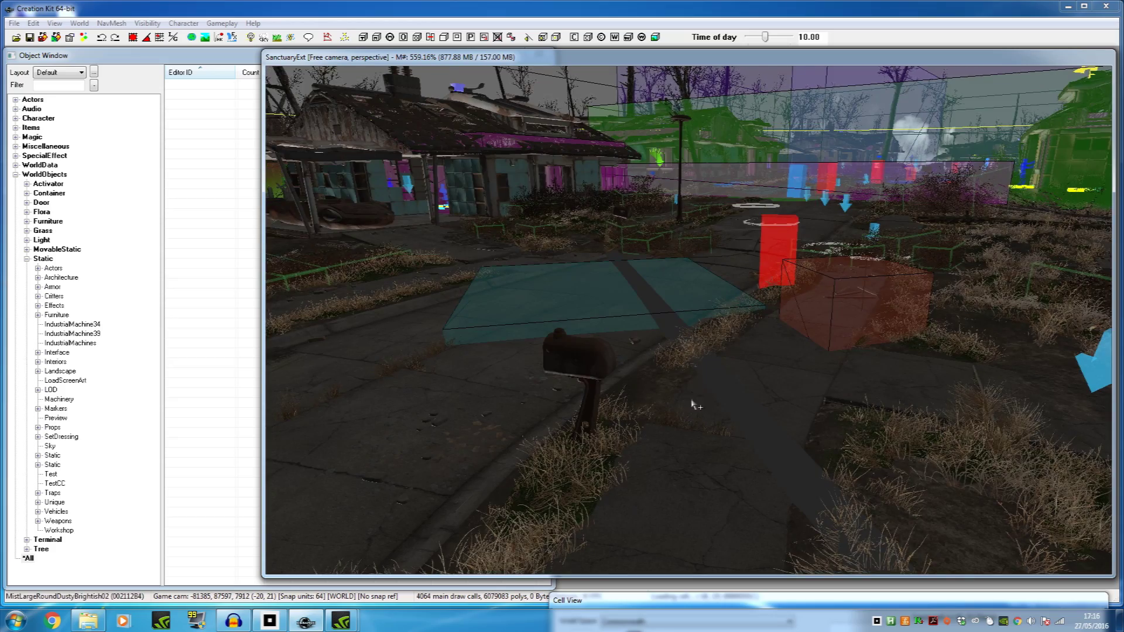
click(571, 355)
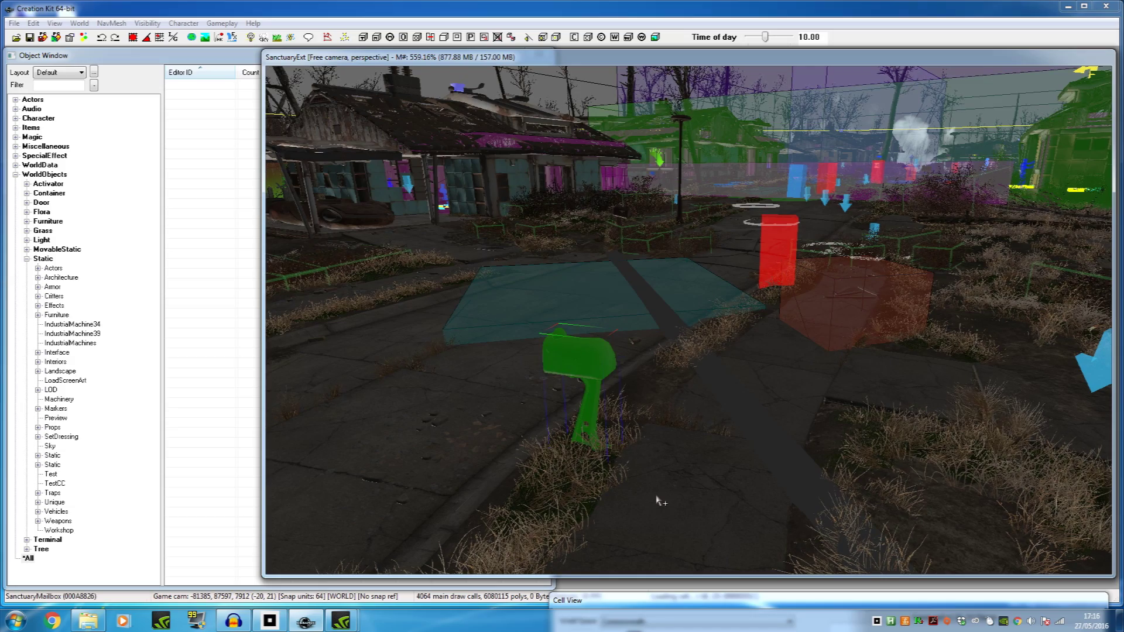
key(Delete)
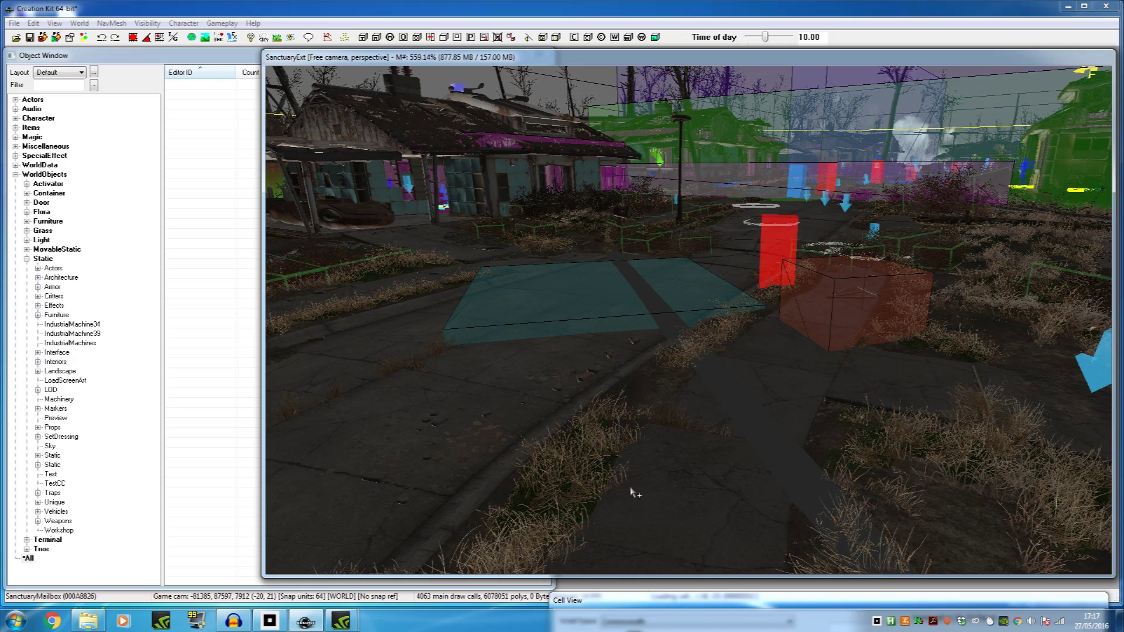
Step: Delete the wrecked sports car in front of the house, accepting the removal of its use by other forms
middle_drag(550, 408, 604, 427)
click(520, 281)
key(Delete)
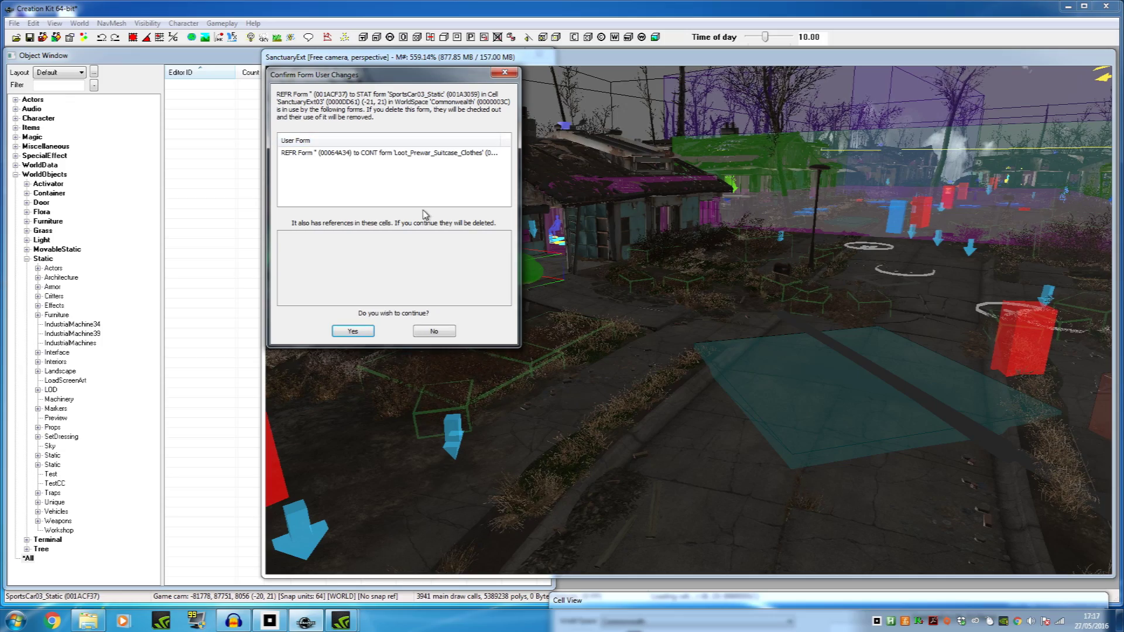
click(352, 330)
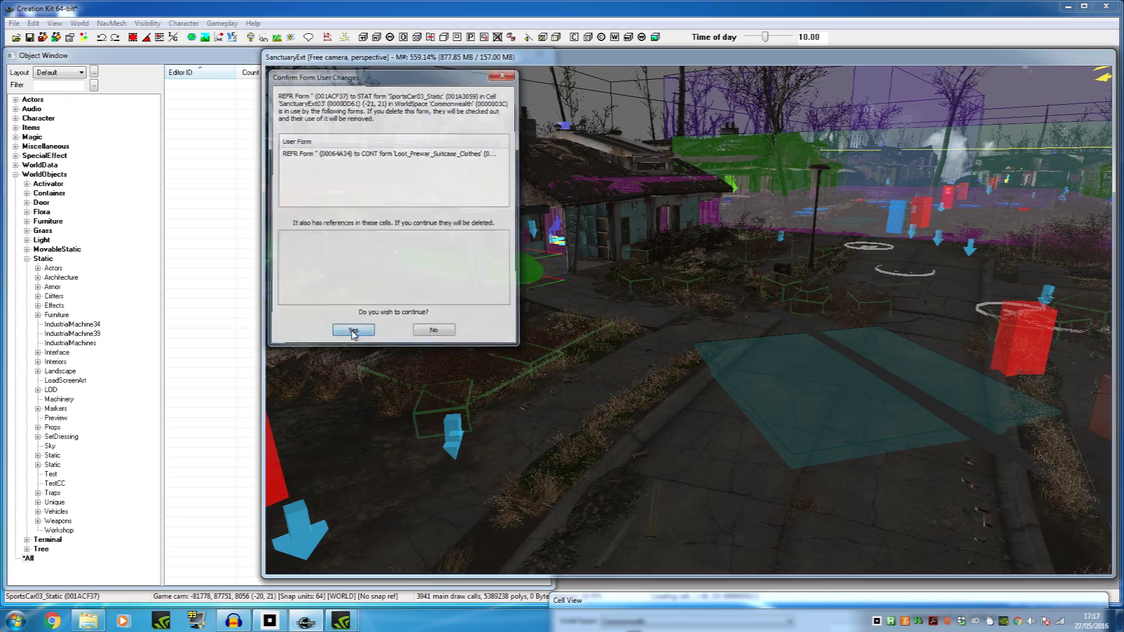
Step: Delete the metal climbing dome next to the swings in the playground
middle_drag(465, 303, 524, 332)
scroll(522, 334, up, 2)
scroll(800, 294, up, 3)
middle_drag(815, 310, 657, 360)
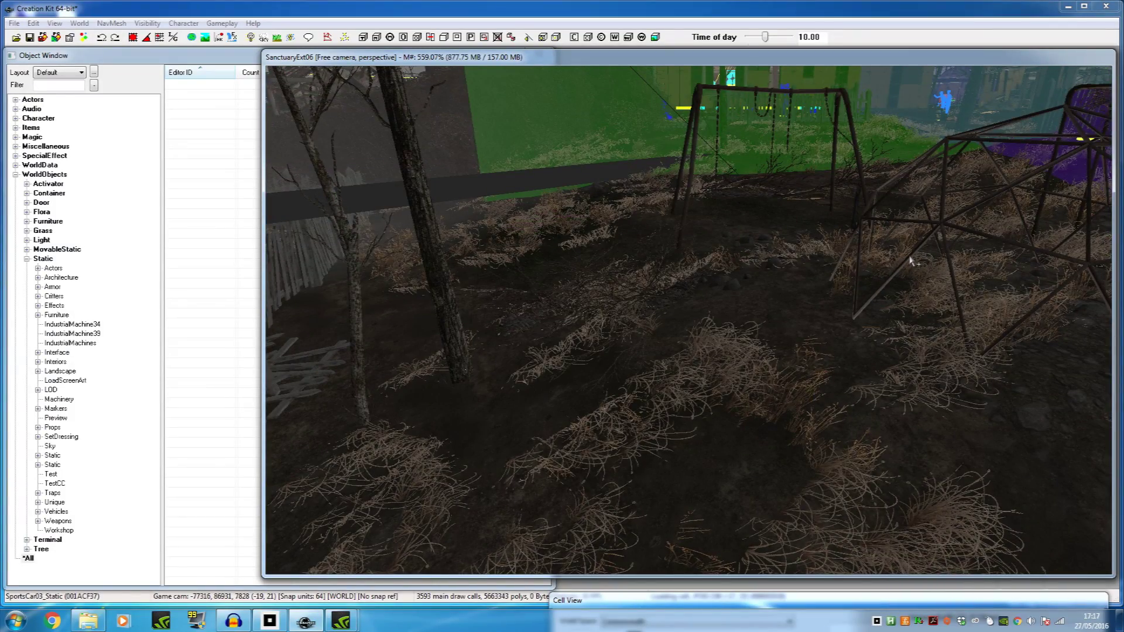
click(911, 261)
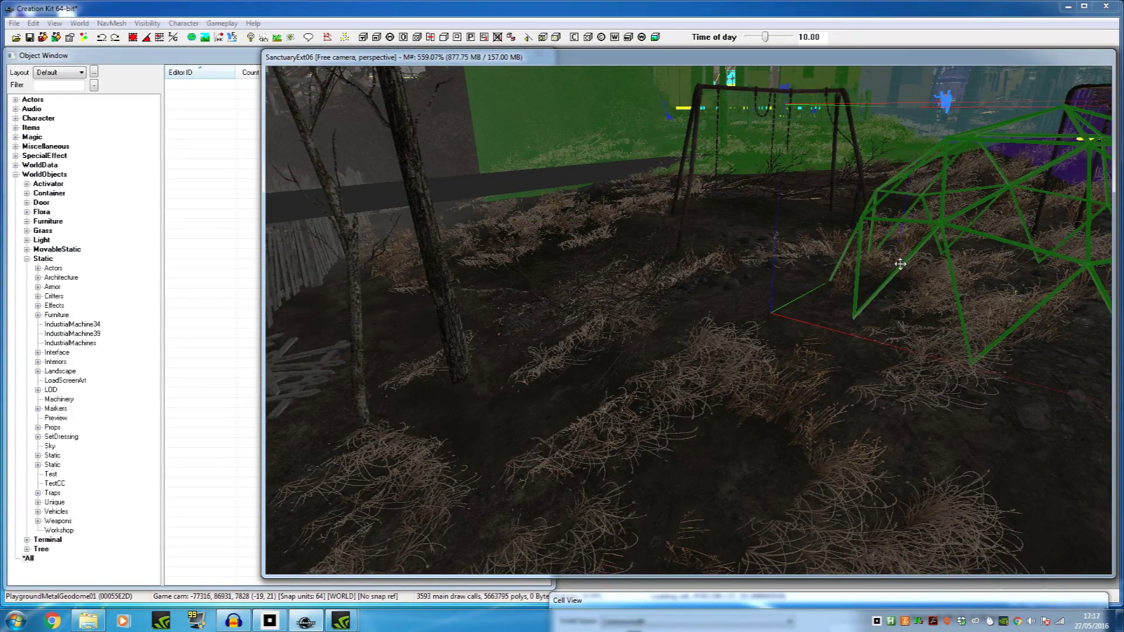
key(Delete)
Step: Look over the cleared playground and bring the Object Window in front of the render view
middle_drag(858, 286, 832, 291)
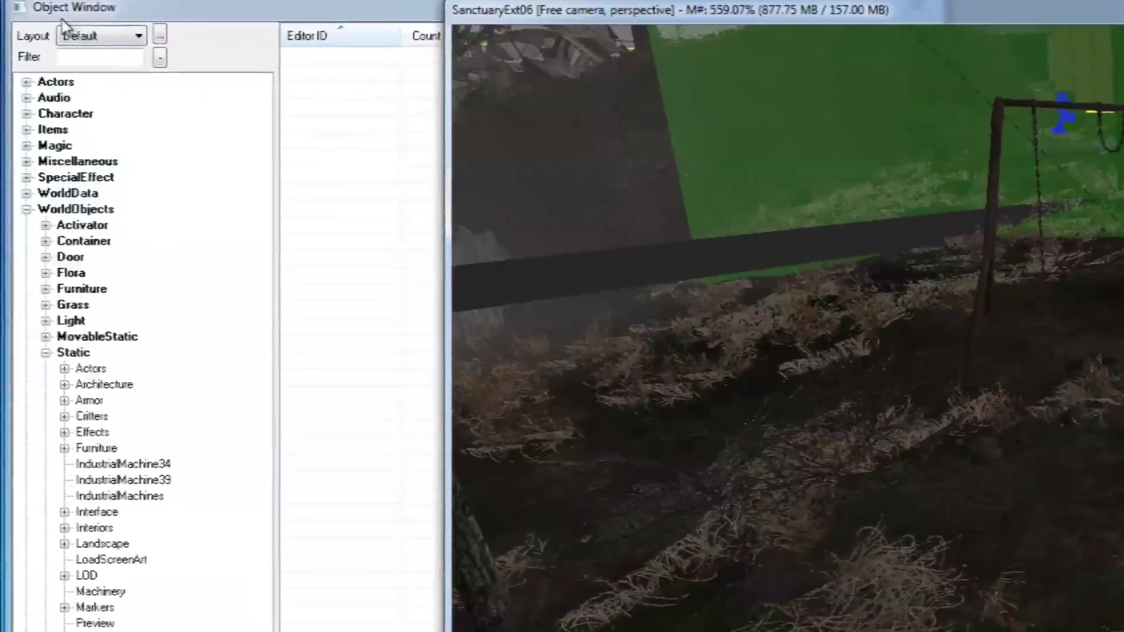
click(74, 74)
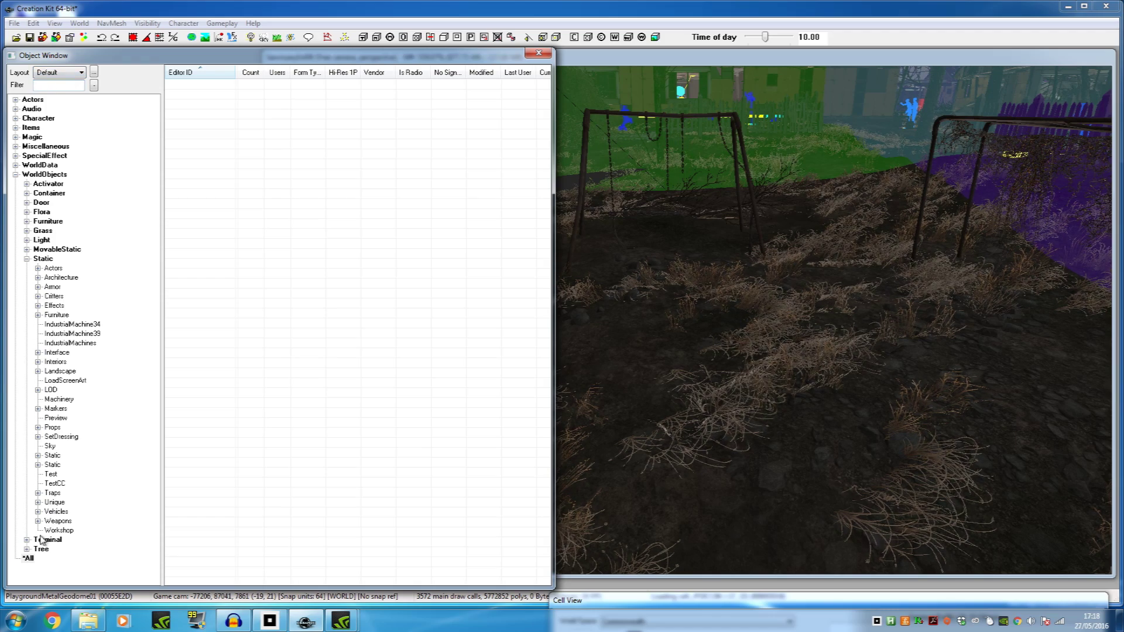
Step: Browse the Container, Door, Flora, Furniture, Grass, Light and MovableStatic categories of WorldObjects to see what kinds of objects are available
click(28, 559)
click(49, 193)
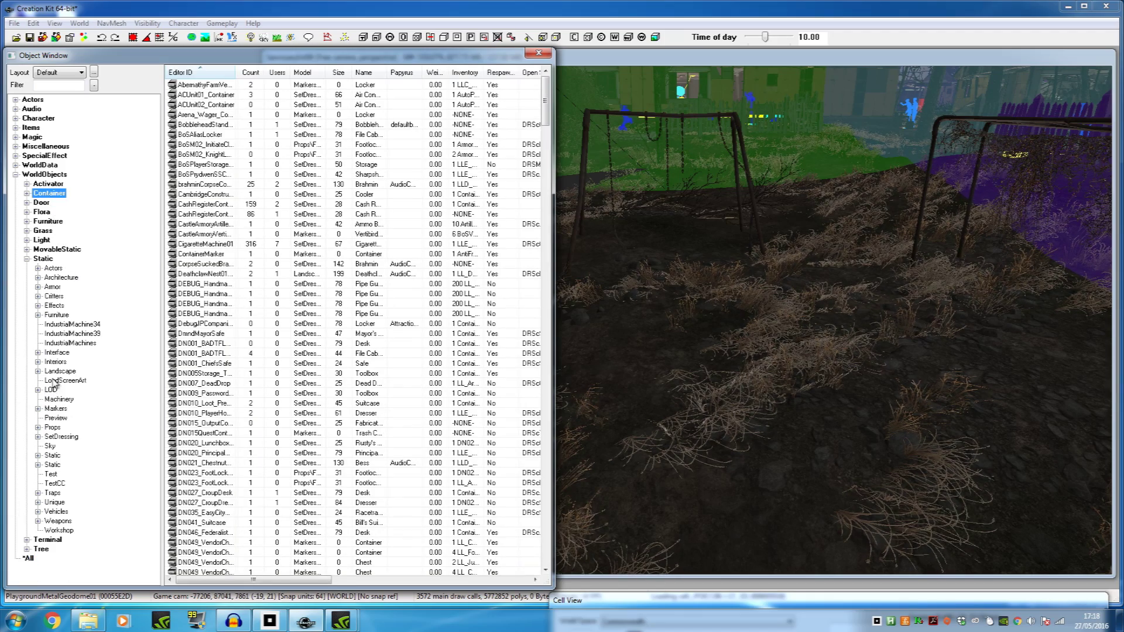
click(42, 202)
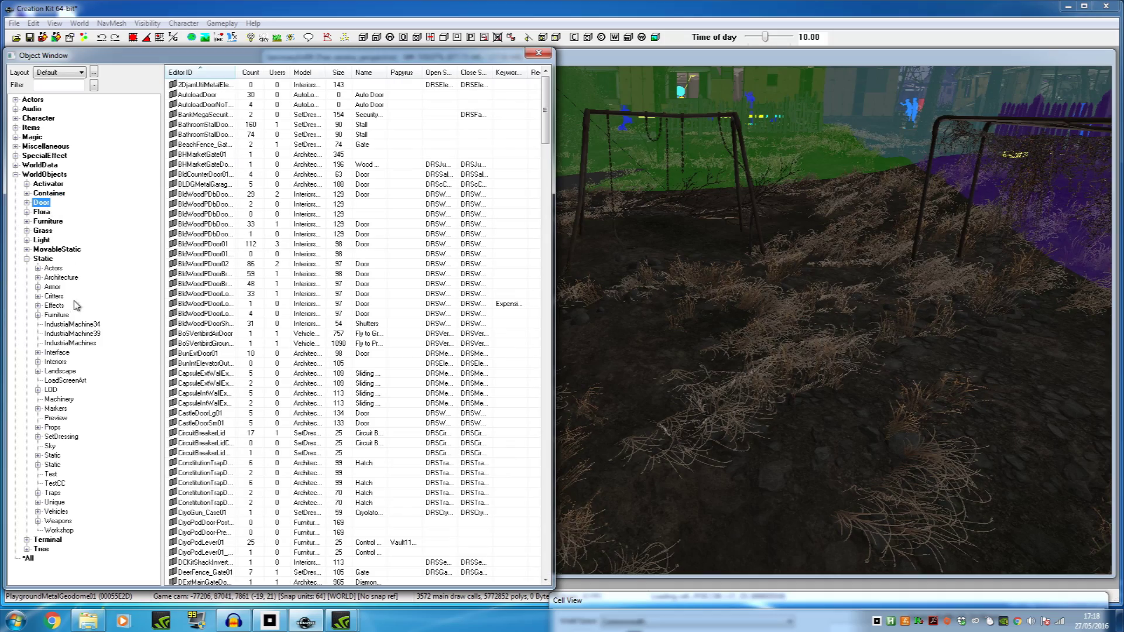
click(42, 212)
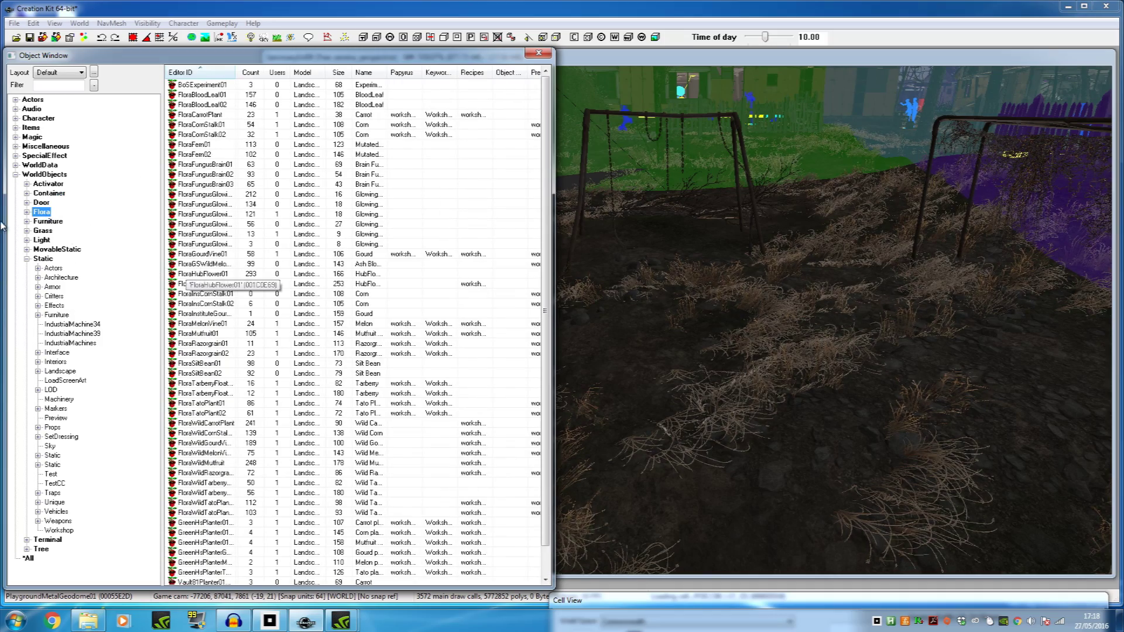
click(47, 222)
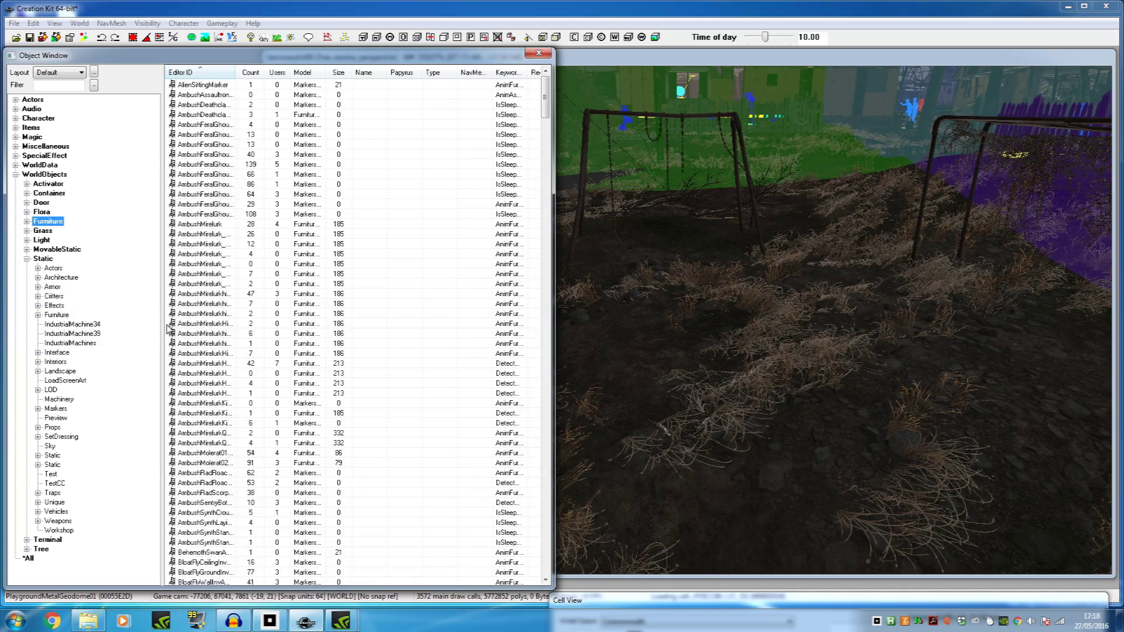
click(43, 231)
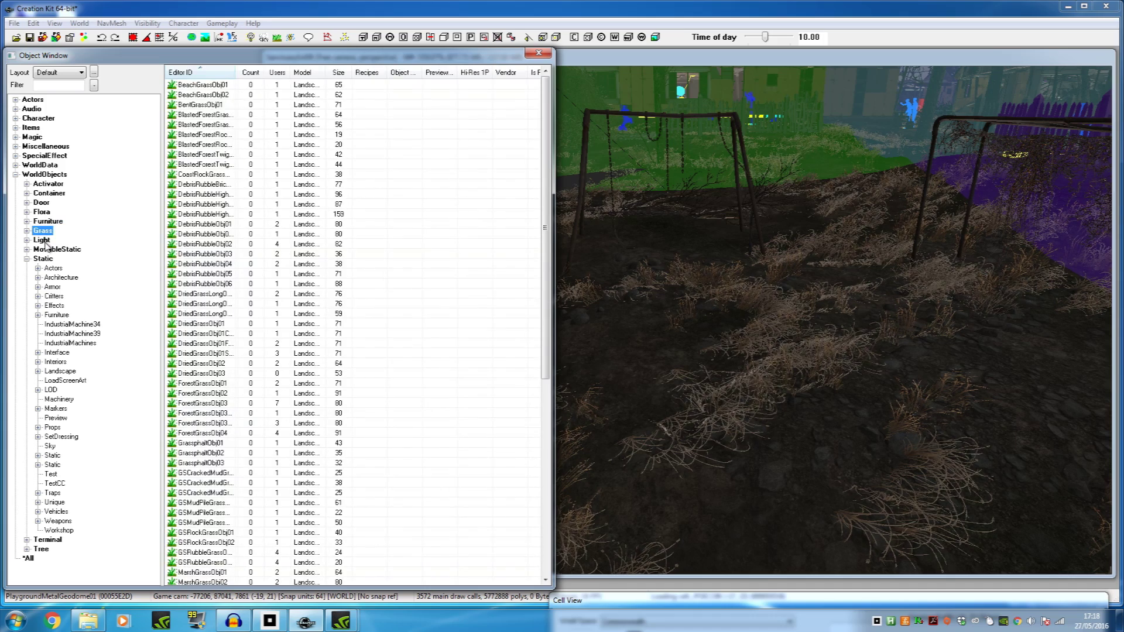
click(44, 240)
click(53, 250)
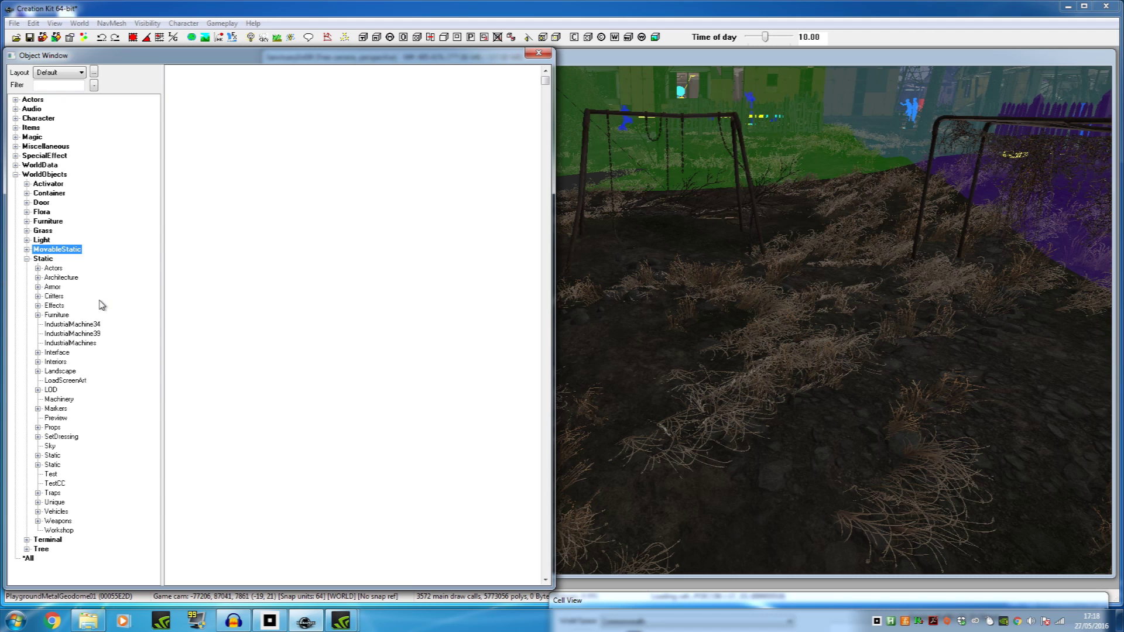
click(29, 559)
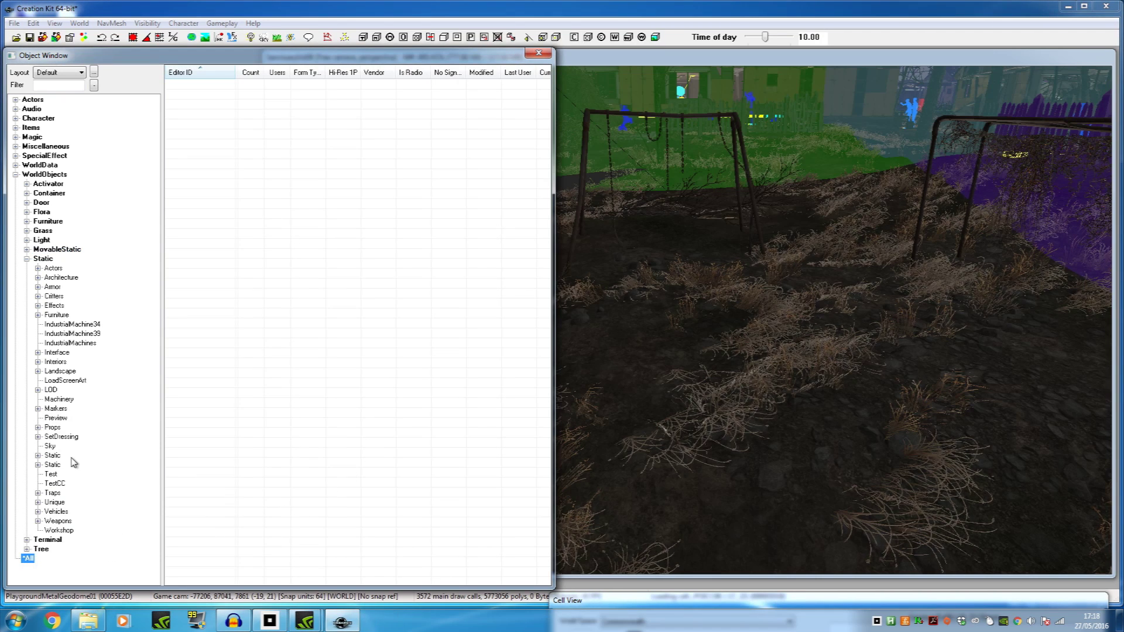
Step: Place the CreatureDeathclawRunForward static from the LoadScreenArt category on the open ground near the swings and inspect it from the front
click(662, 426)
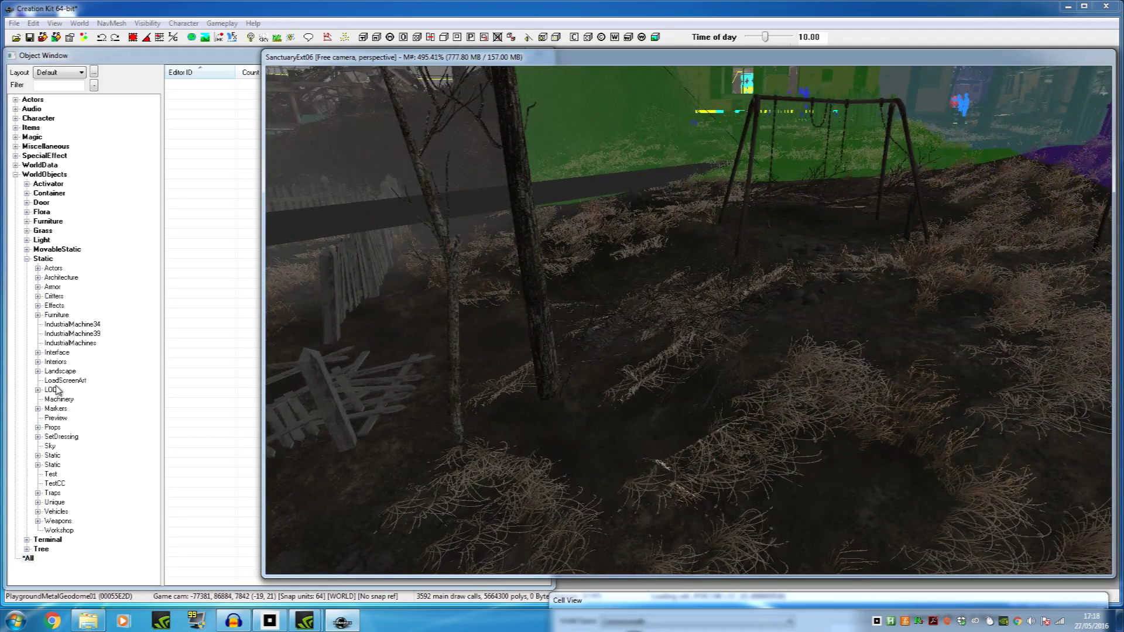
click(53, 389)
click(54, 382)
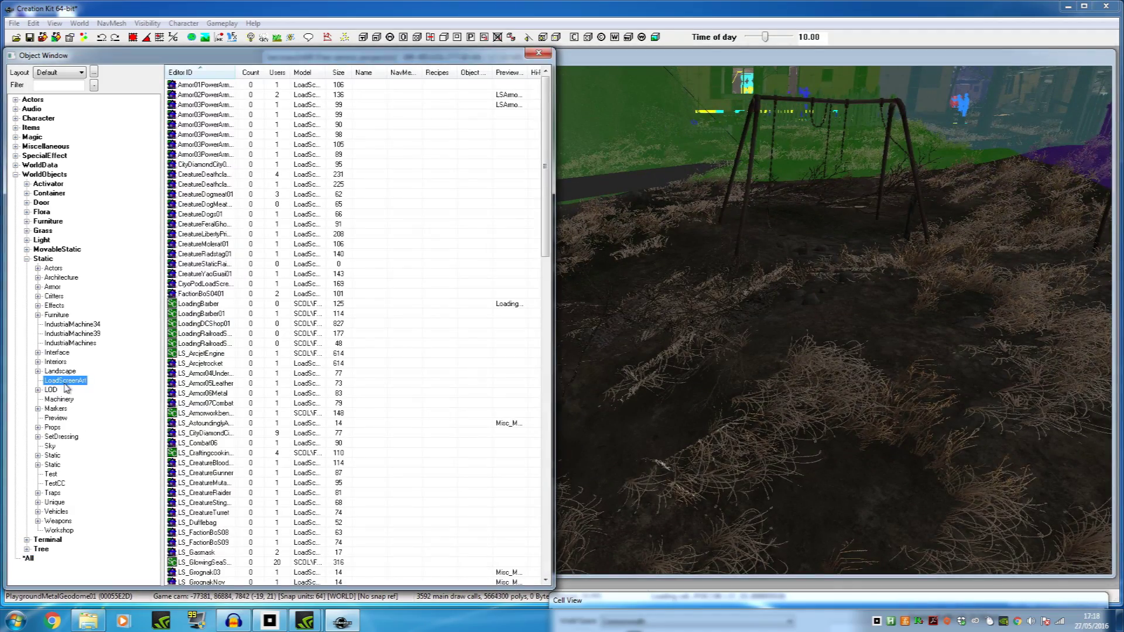
click(195, 195)
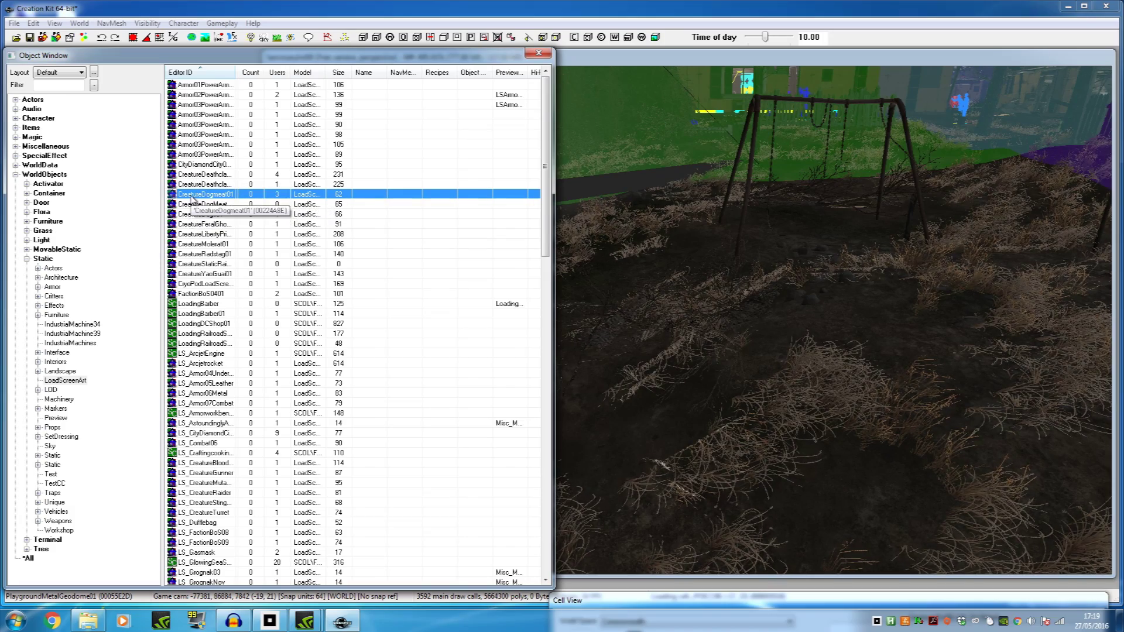
drag(185, 185, 749, 311)
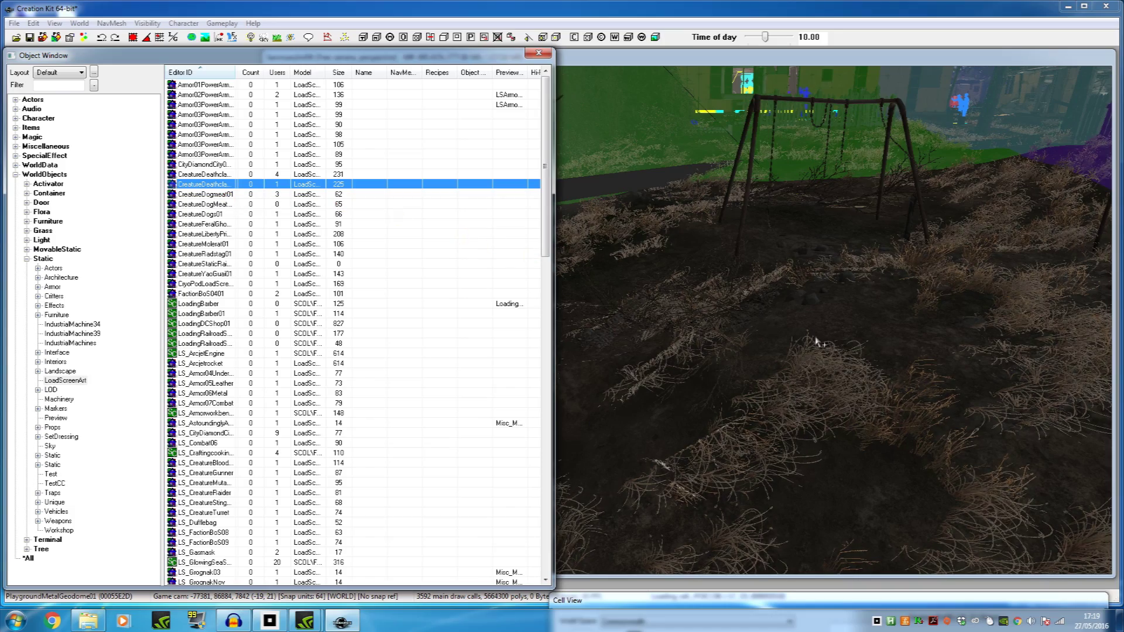
drag(817, 343, 808, 335)
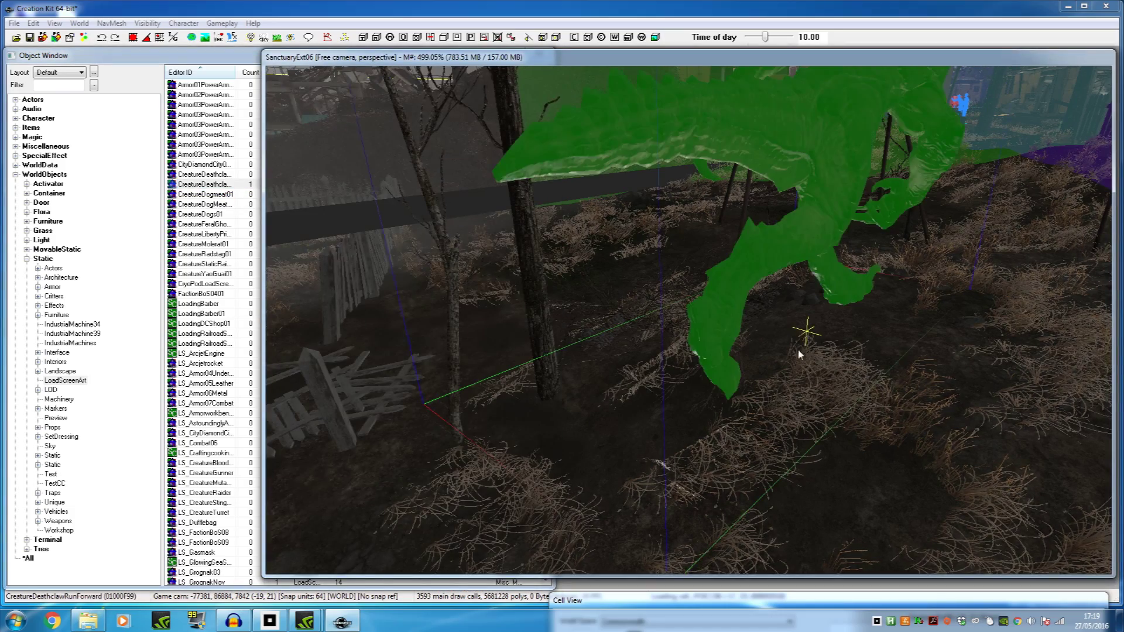
middle_drag(929, 352, 903, 360)
shift+middle_drag(799, 322, 661, 334)
click(604, 367)
middle_drag(603, 371, 573, 351)
click(577, 217)
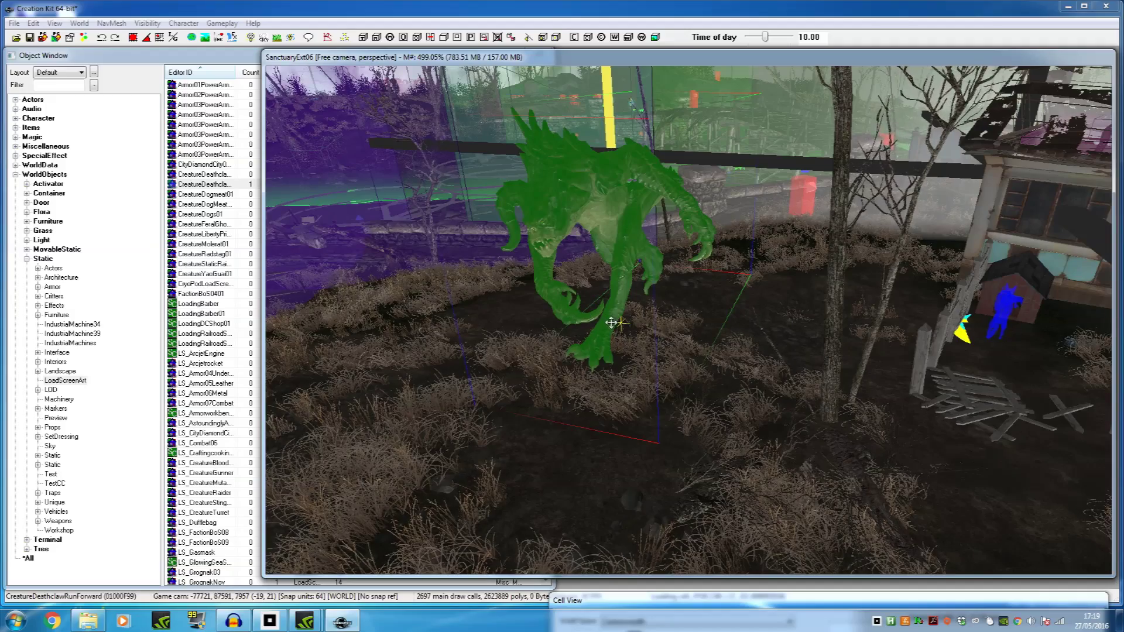
Step: Place a DaisyRug from the static Props category on the bare ground in front of the deathclaw
click(199, 204)
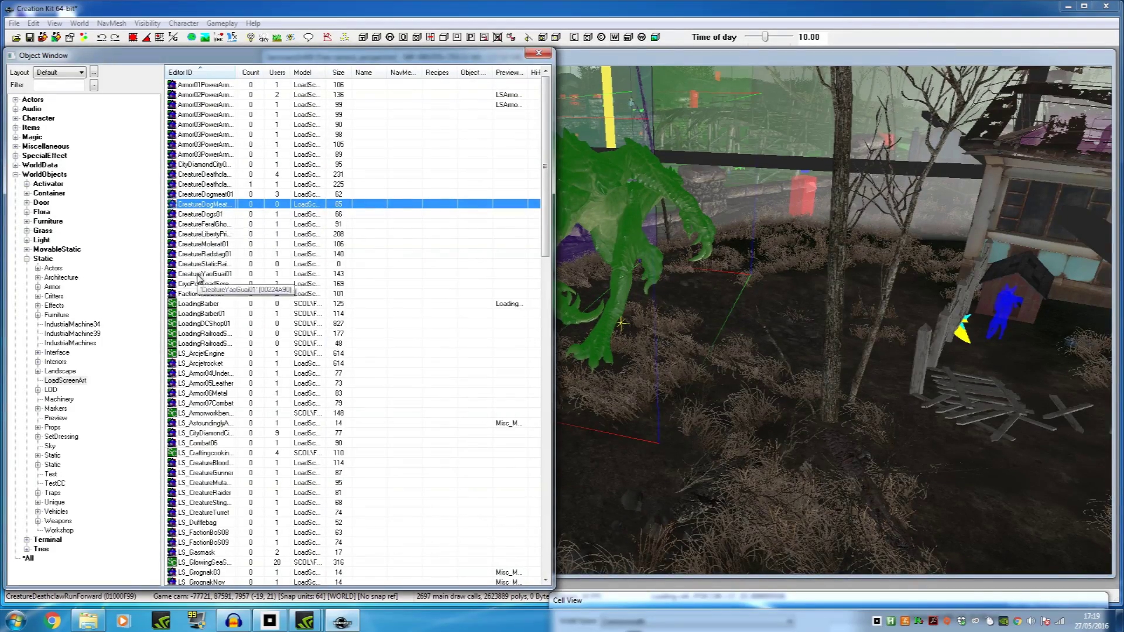
click(53, 427)
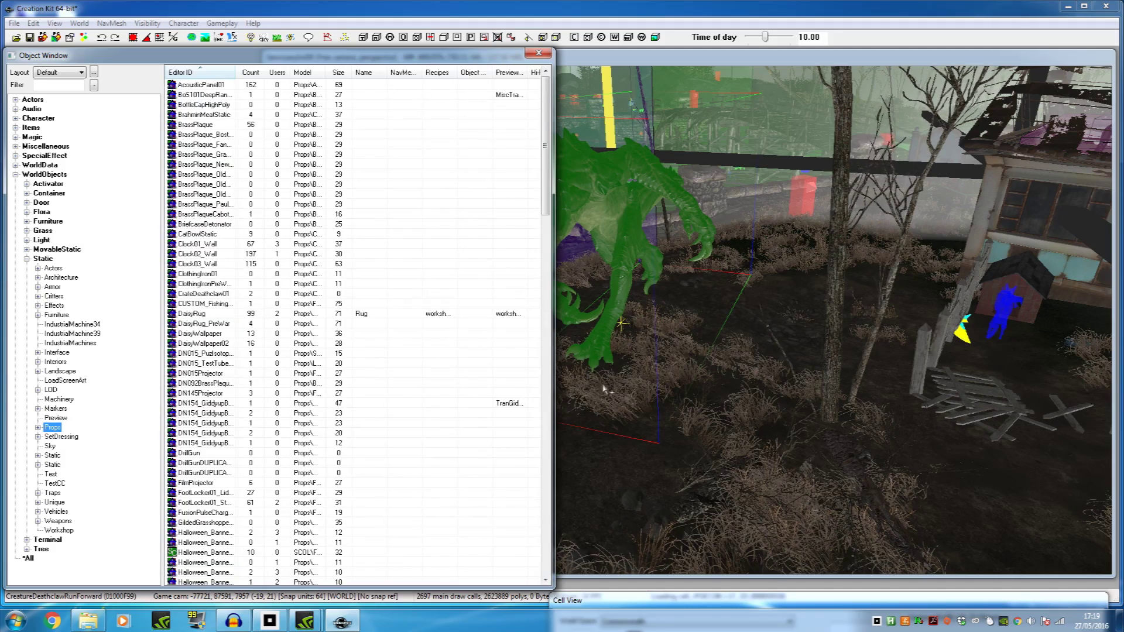
middle_drag(635, 392, 665, 381)
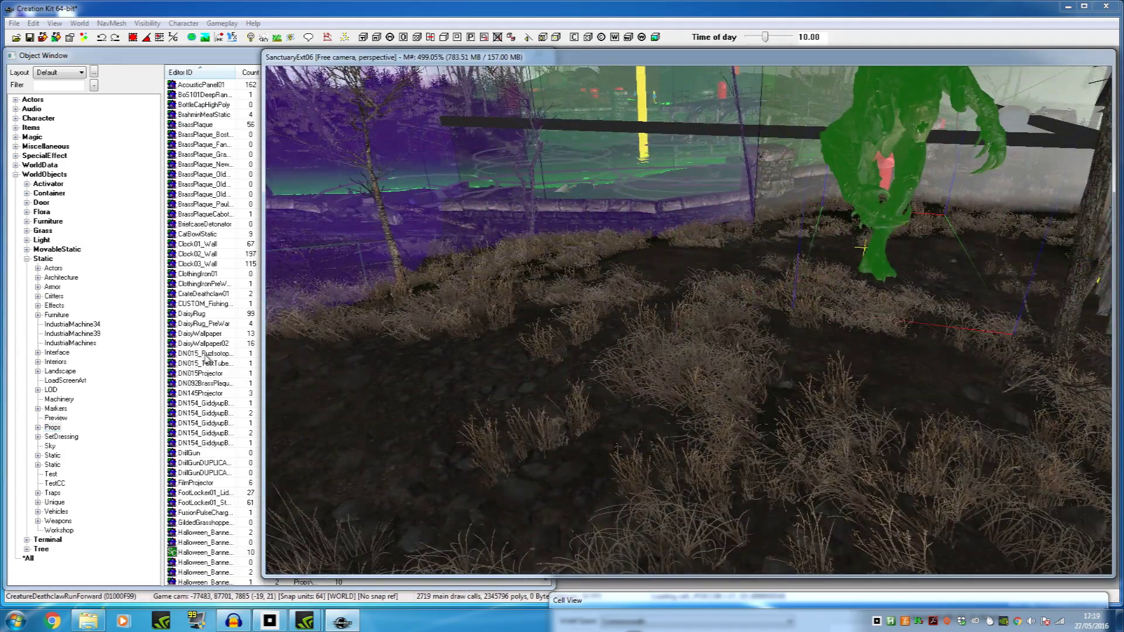
click(206, 358)
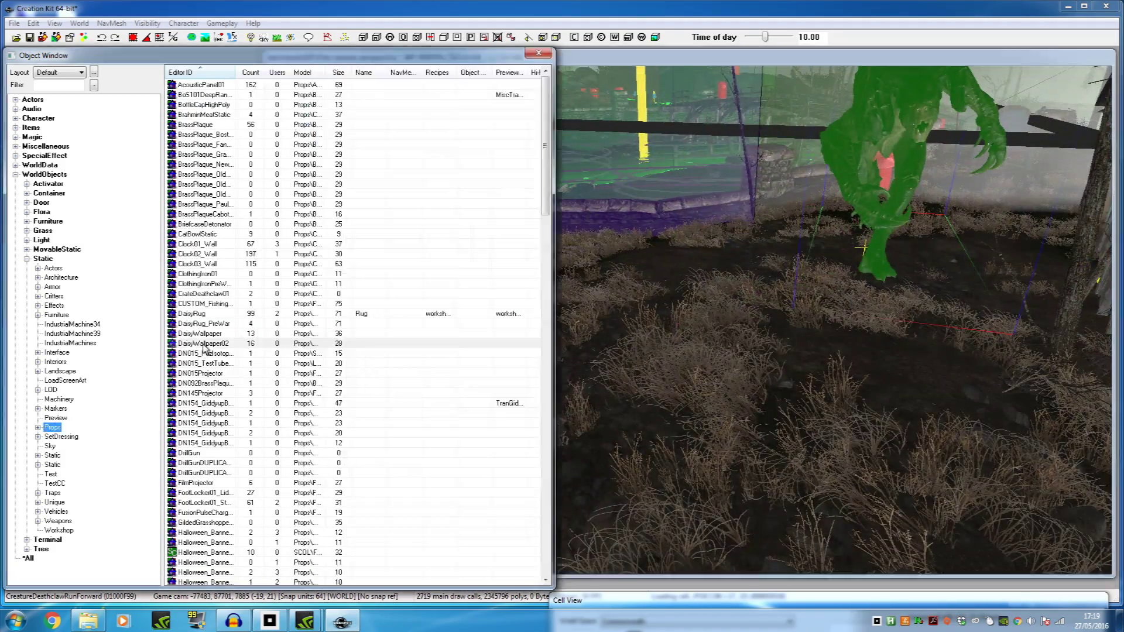
click(196, 314)
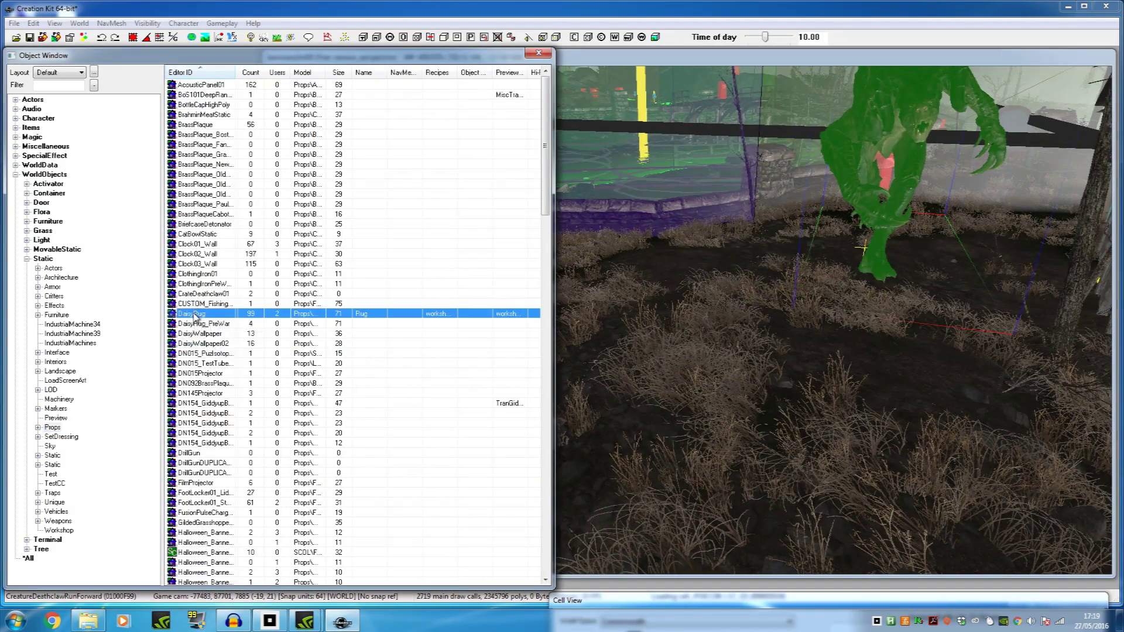
drag(673, 366, 670, 362)
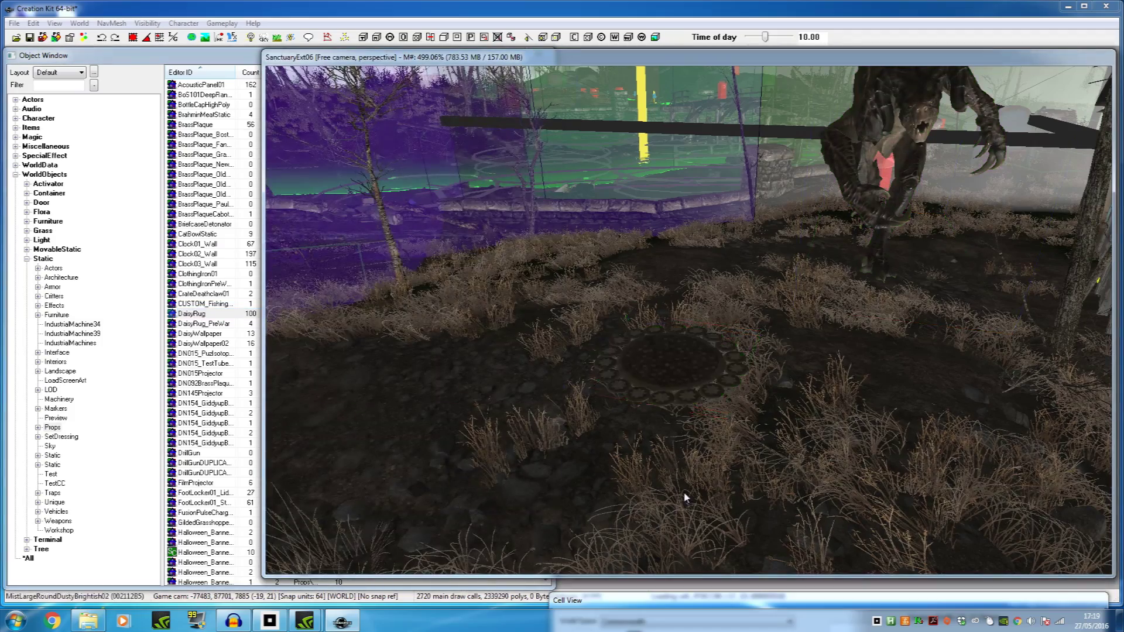
Step: Move the daisy rug away from the deathclaw towards the thin tree at the slope's edge and lower it to the ground
mouse_move(690, 491)
middle_down()
mouse_move(665, 490)
mouse_move(683, 492)
middle_up()
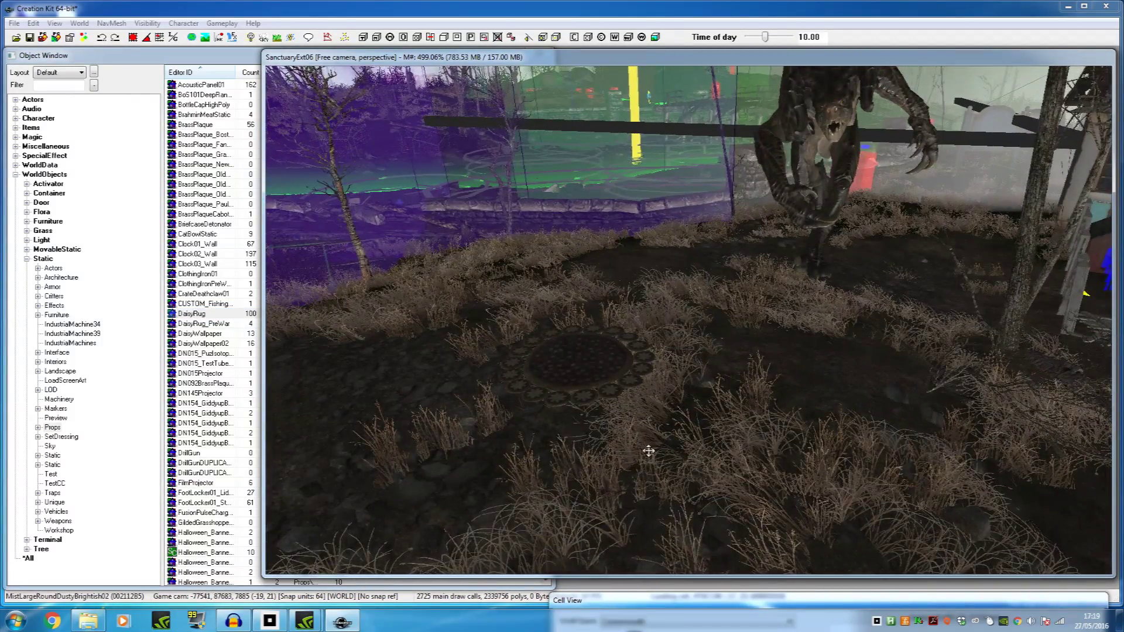
middle_drag(690, 443, 679, 449)
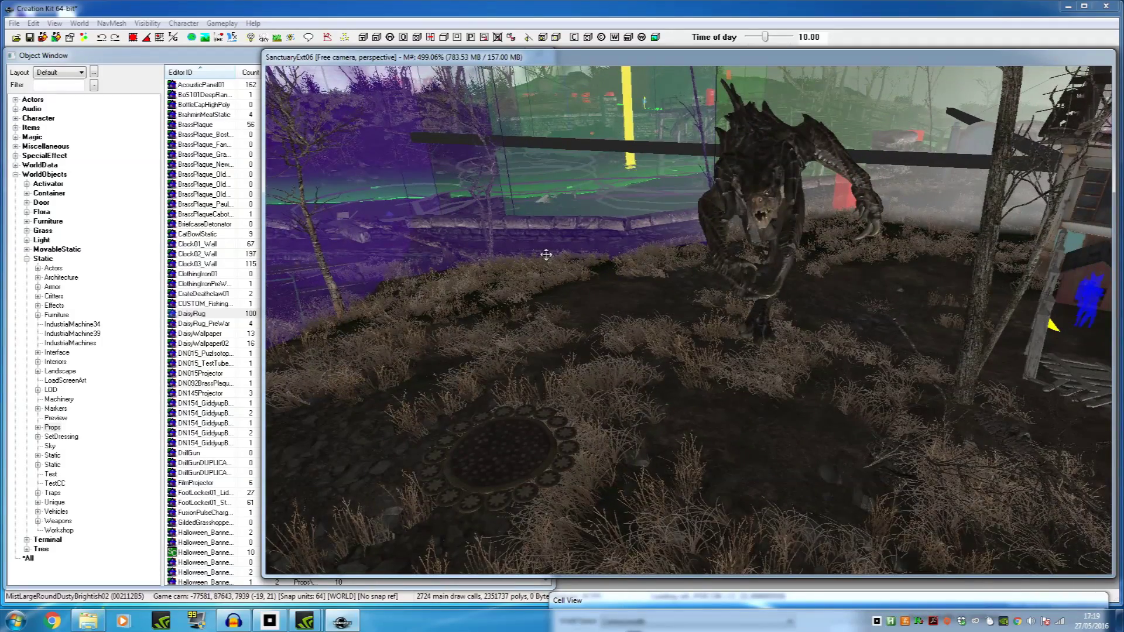
click(498, 462)
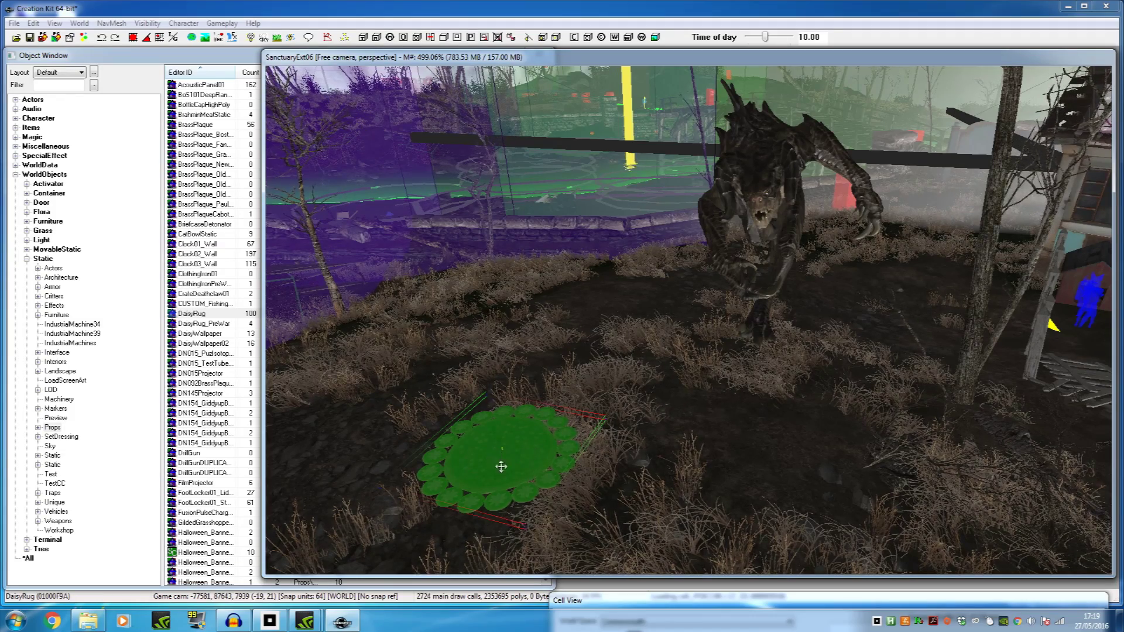
key(e)
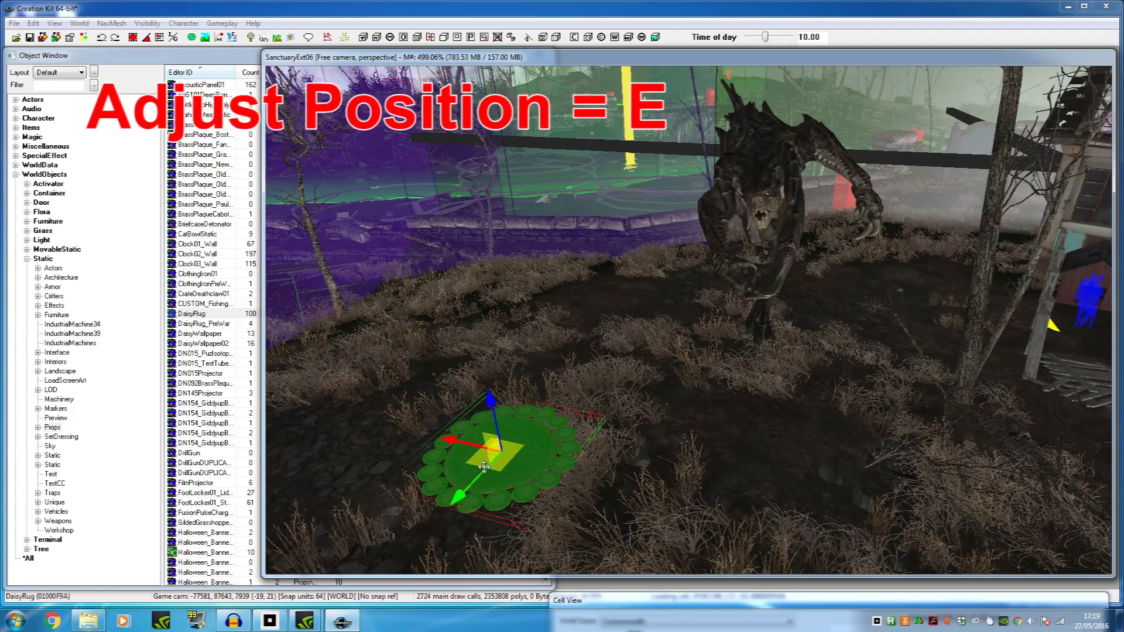
mouse_move(549, 485)
middle_down()
mouse_move(562, 476)
mouse_move(544, 479)
middle_up()
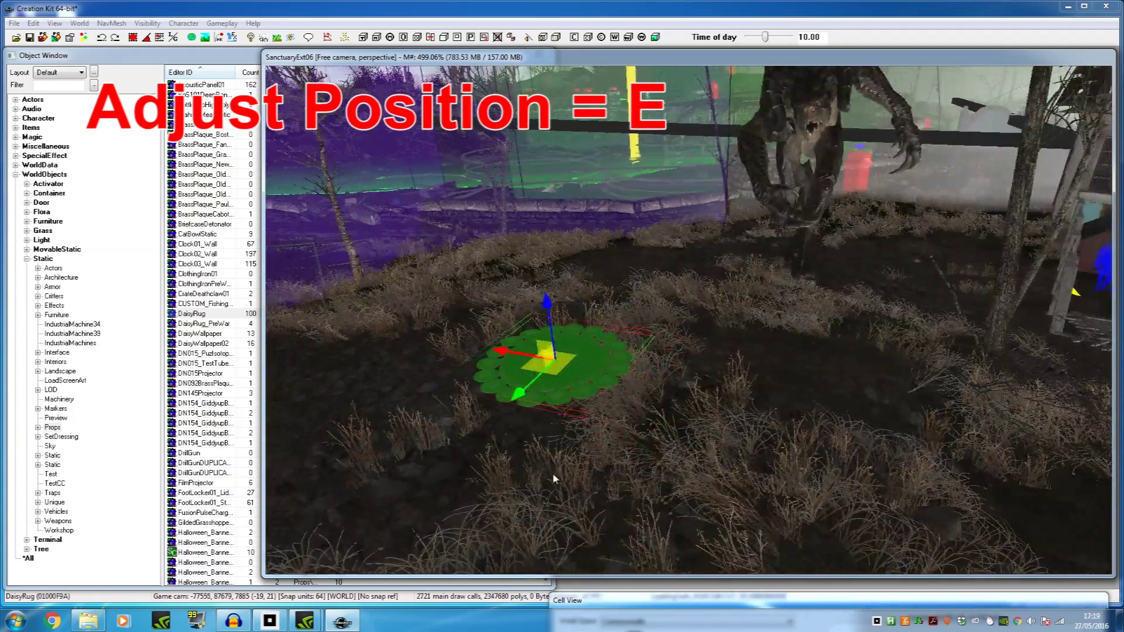
drag(652, 360, 465, 291)
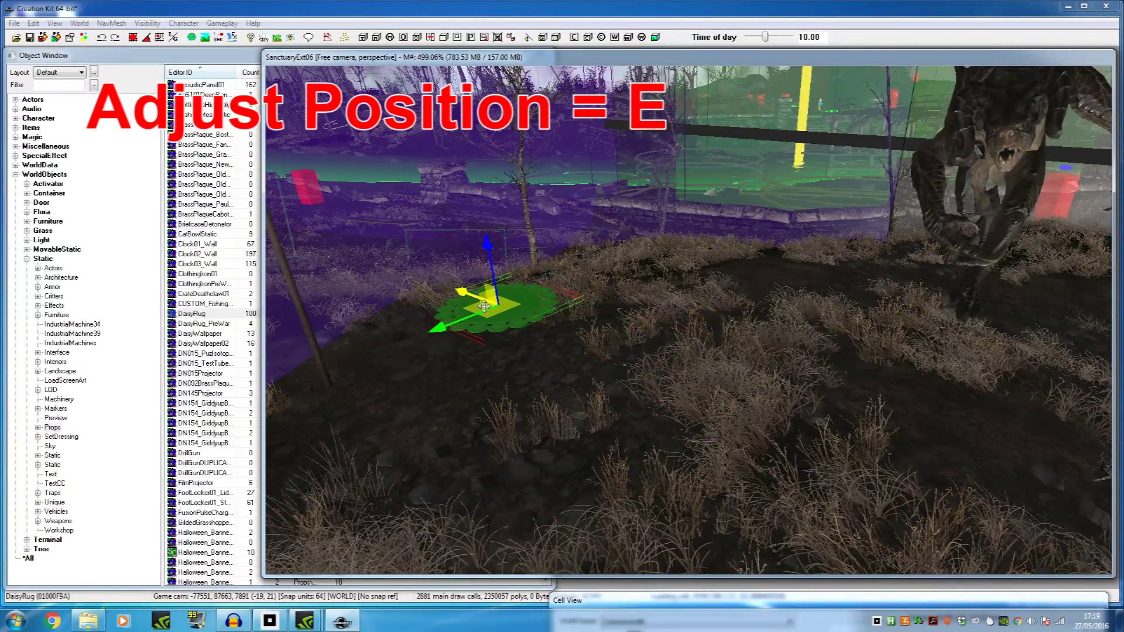
drag(492, 247, 495, 296)
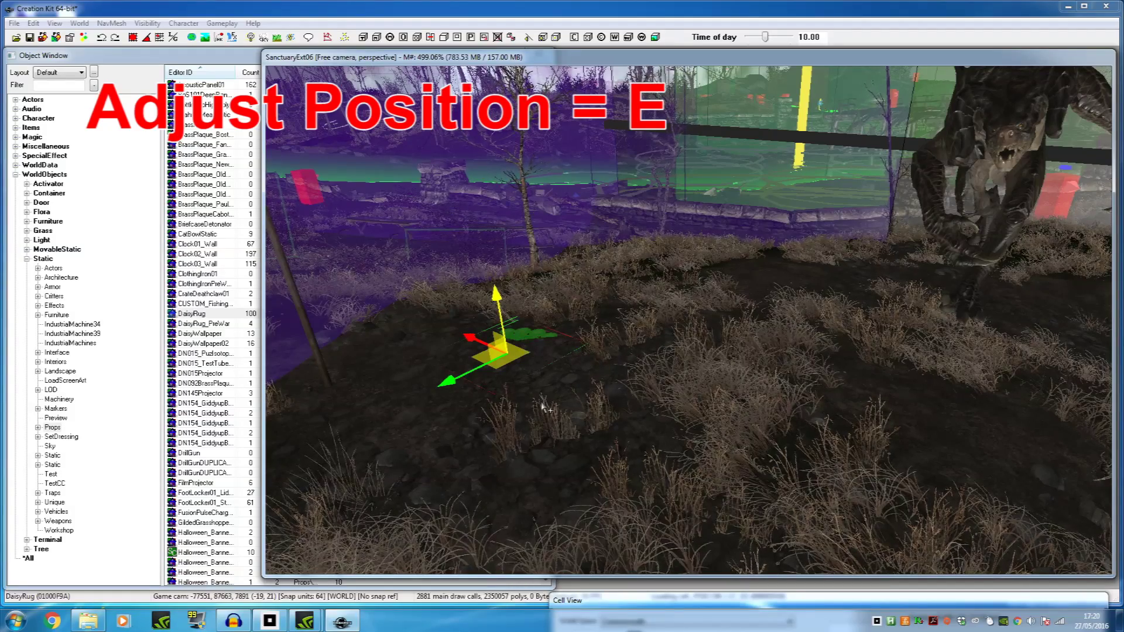
Step: Rotate the daisy rug slightly to fit the slope of the ground
key(w)
scroll(492, 489, up, 2)
middle_drag(492, 489, 522, 476)
scroll(509, 479, up, 1)
scroll(528, 473, down, 1)
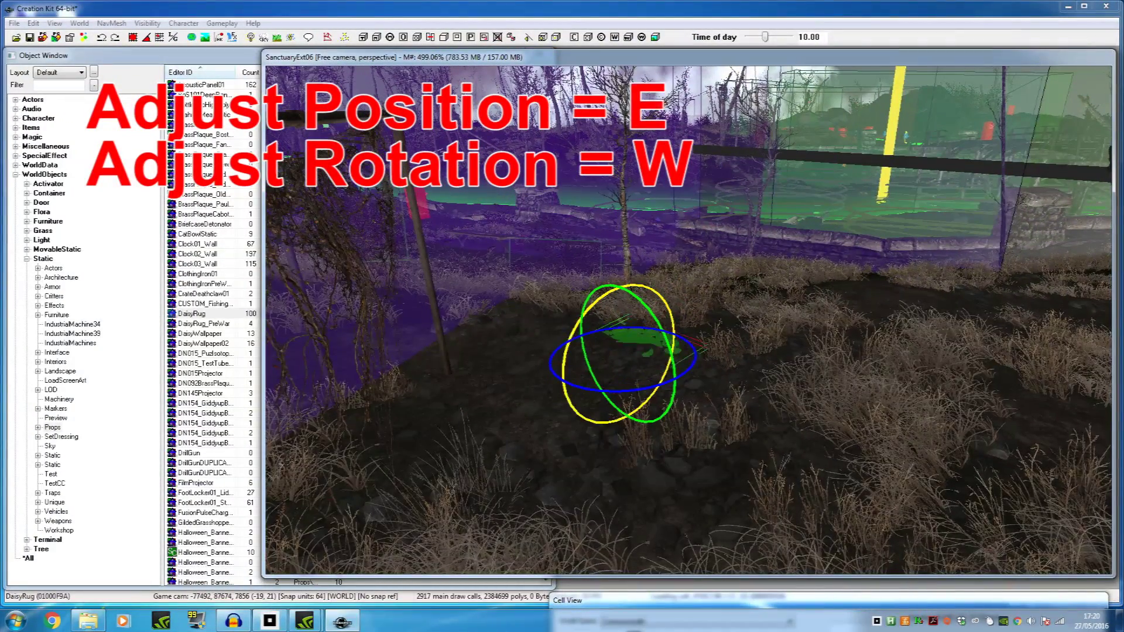
drag(565, 386, 585, 386)
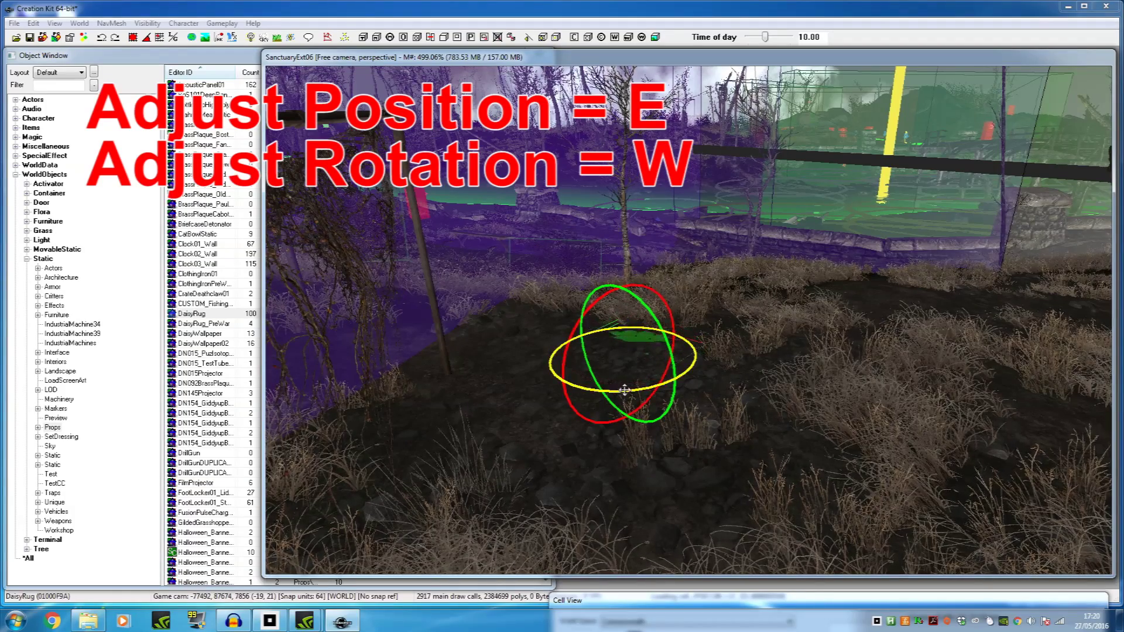
Step: Raise the daisy rug until its whole surface lies above the ground, and deselect it
key(e)
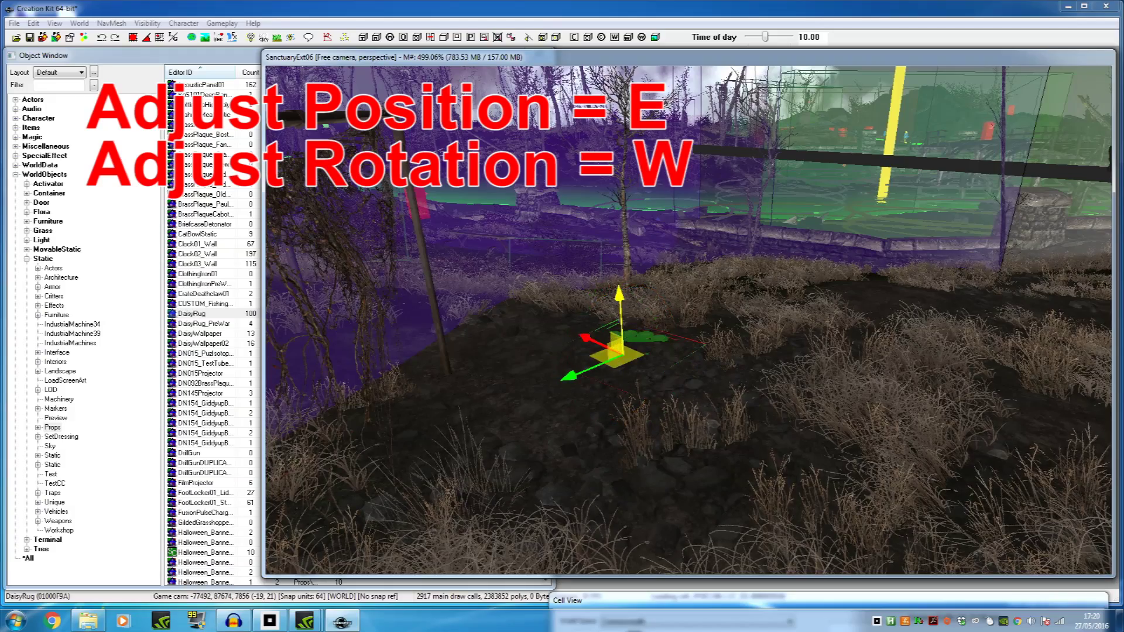
drag(620, 302, 619, 294)
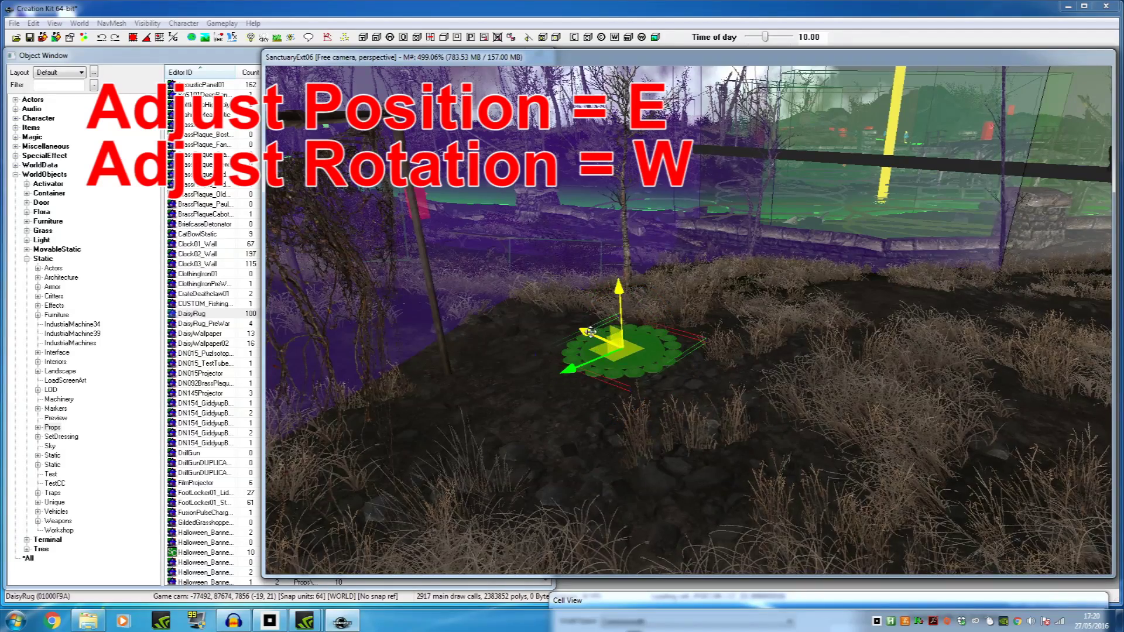
click(671, 484)
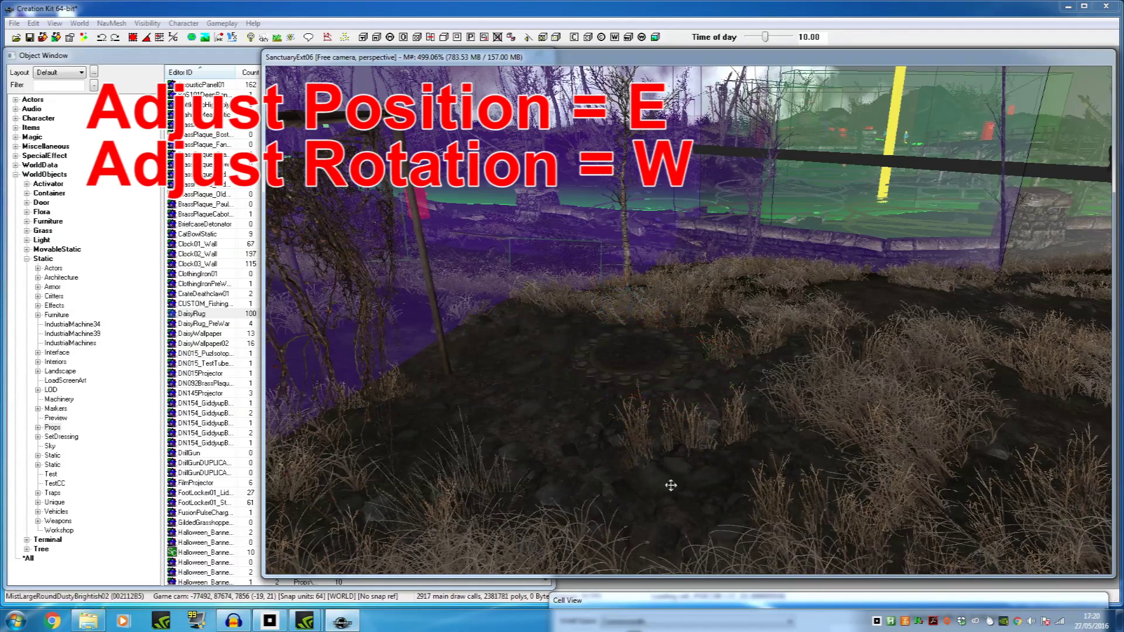
Step: Move the deathclaw across the playground onto the daisy rug, adjust its height to stand on the ground, and deselect it
scroll(616, 366, down, 3)
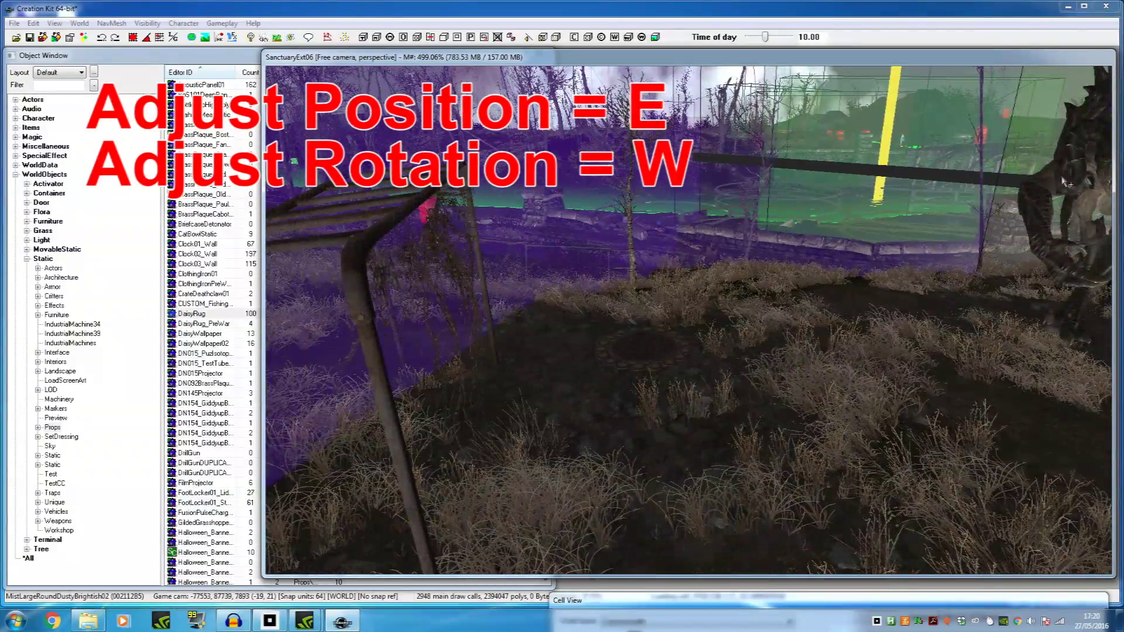
scroll(974, 240, up, 3)
click(954, 205)
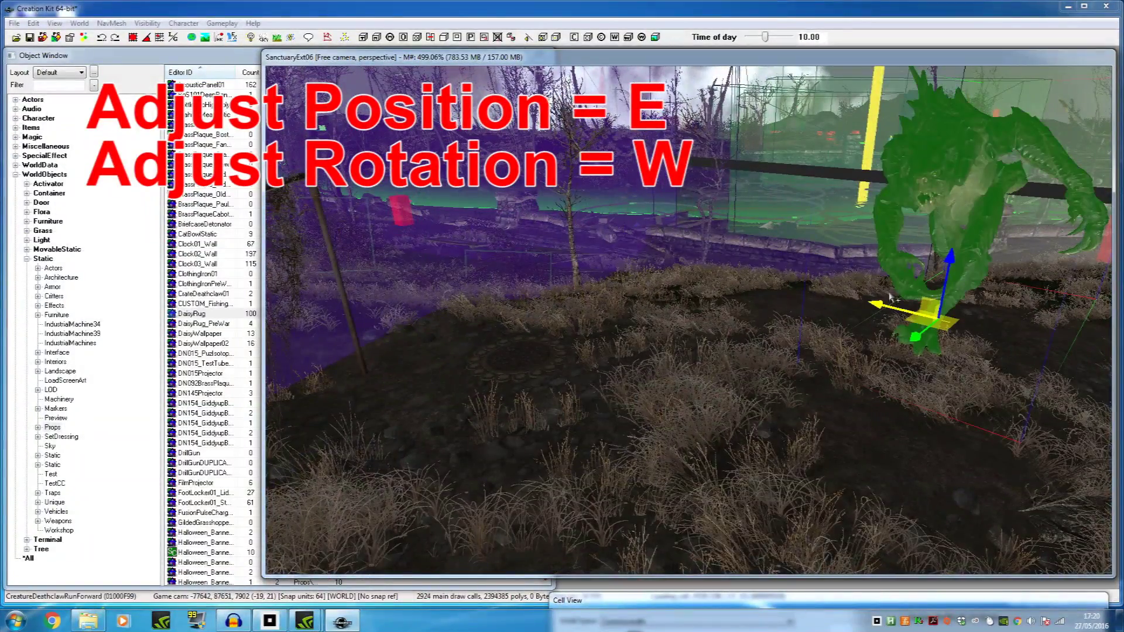
drag(886, 309, 510, 249)
drag(530, 196, 532, 253)
drag(511, 301, 452, 396)
drag(521, 306, 519, 281)
drag(482, 358, 528, 330)
key(w)
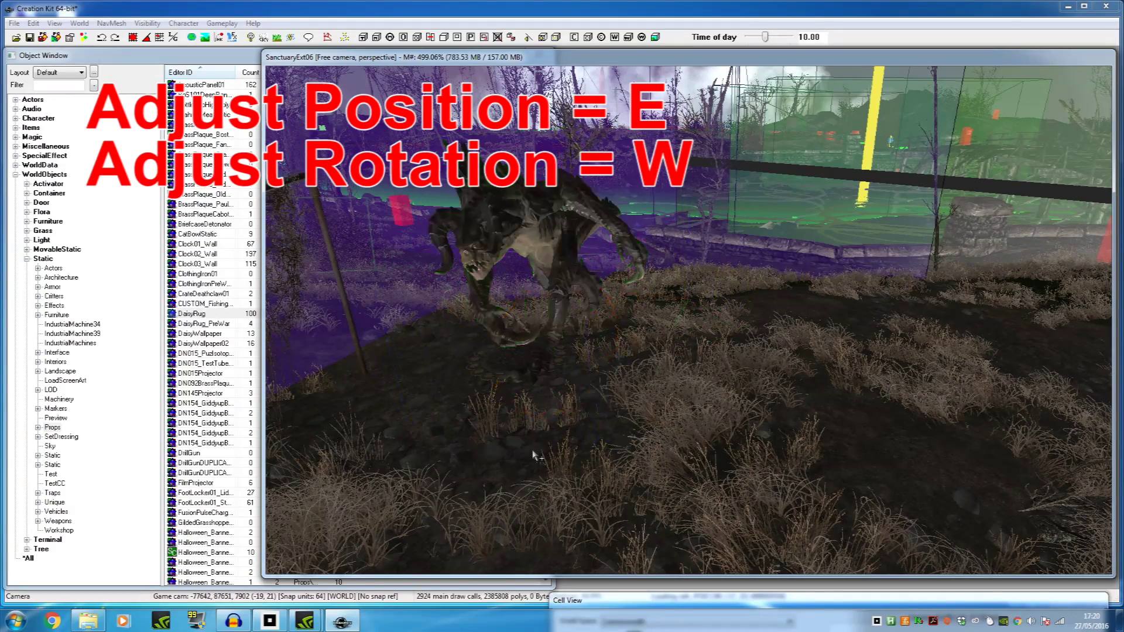
click(631, 417)
middle_drag(631, 416, 648, 417)
scroll(660, 432, up, 1)
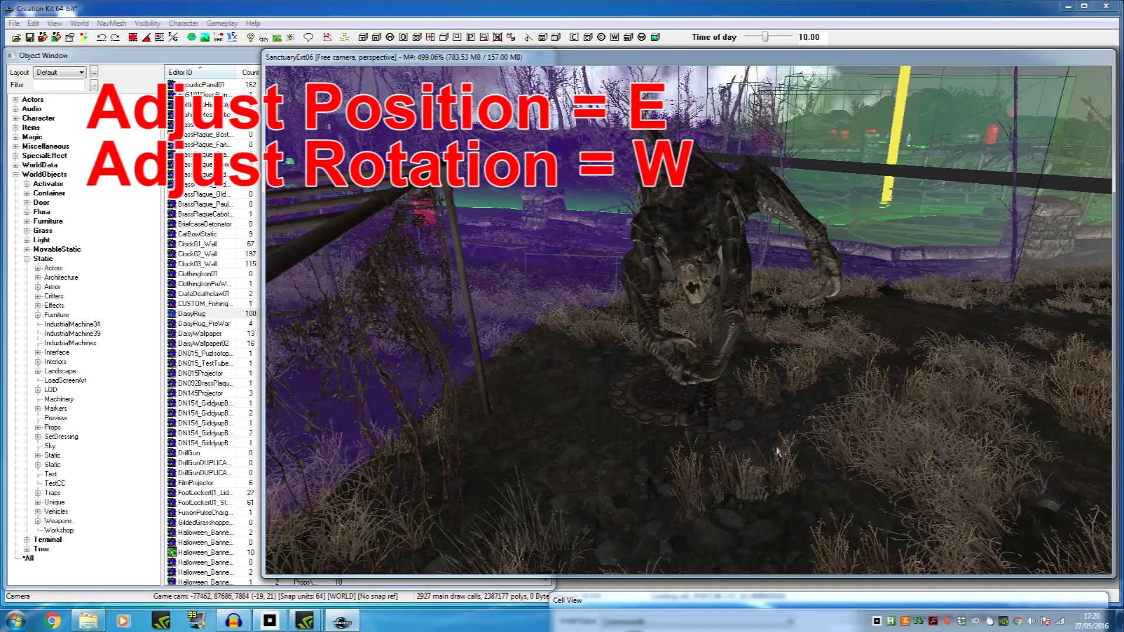
Step: Scale the deathclaw down to a fraction of its size, shifting it back towards the daisy rug
mouse_move(776, 450)
middle_down()
mouse_move(749, 442)
mouse_move(757, 451)
middle_up()
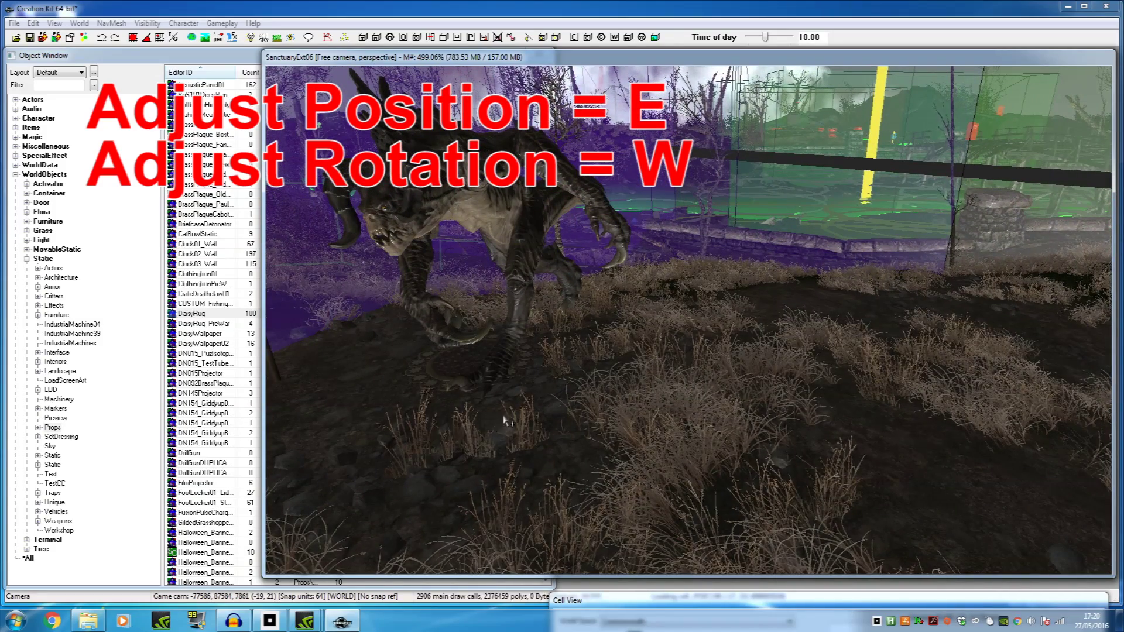
click(454, 202)
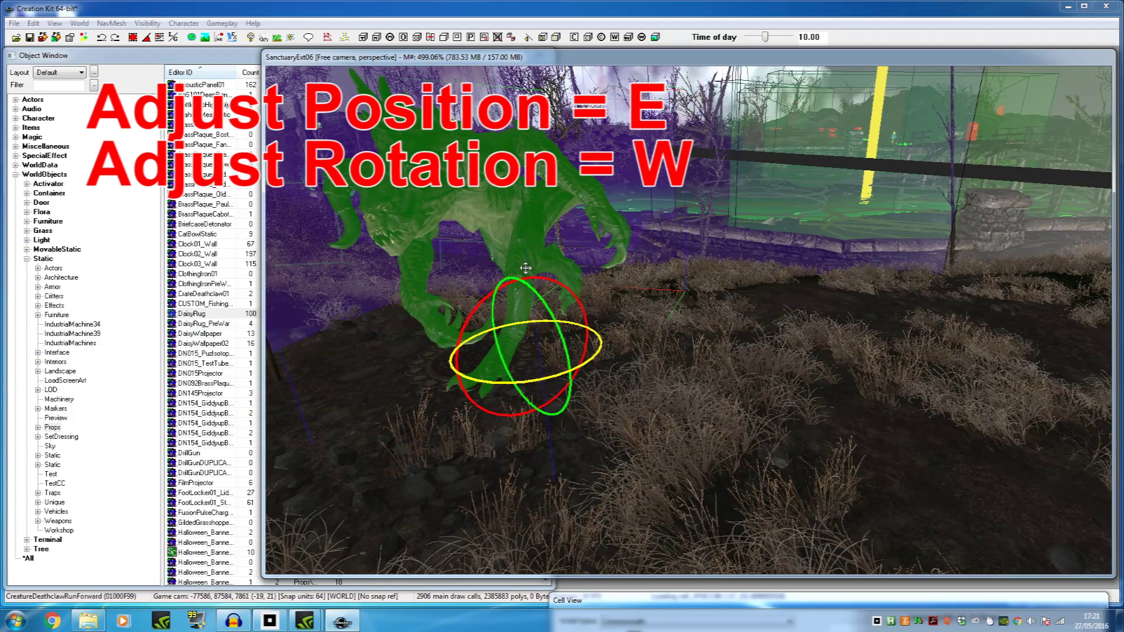
key(2)
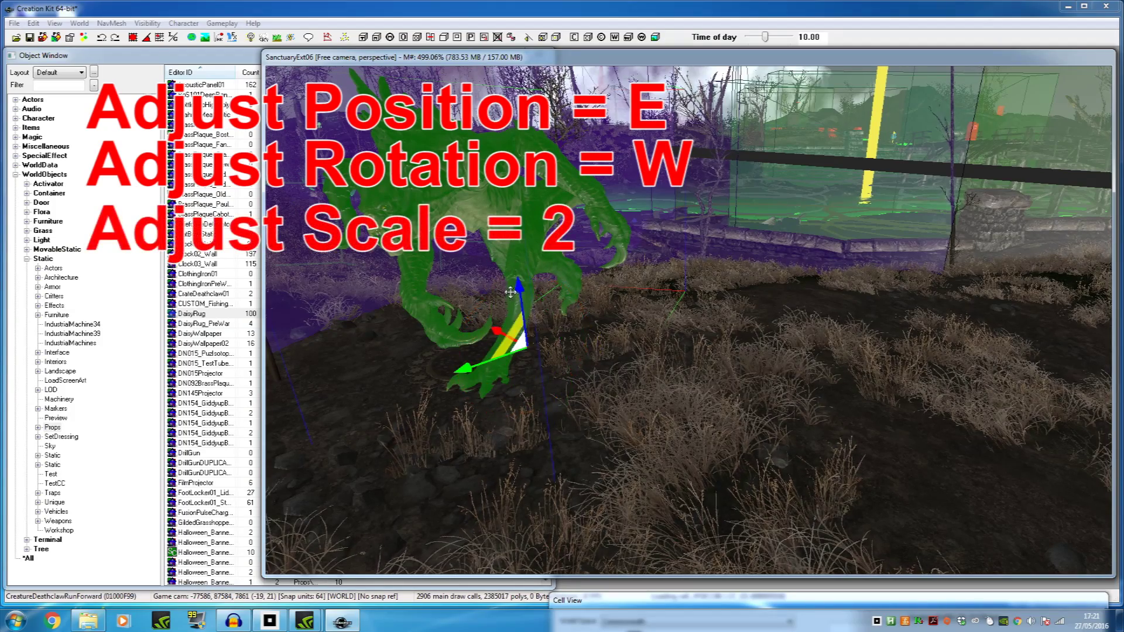
mouse_move(521, 290)
mouse_down()
mouse_move(521, 330)
mouse_move(520, 306)
mouse_up()
mouse_move(511, 303)
shift+middle_down()
mouse_move(533, 306)
mouse_move(507, 306)
shift+middle_up()
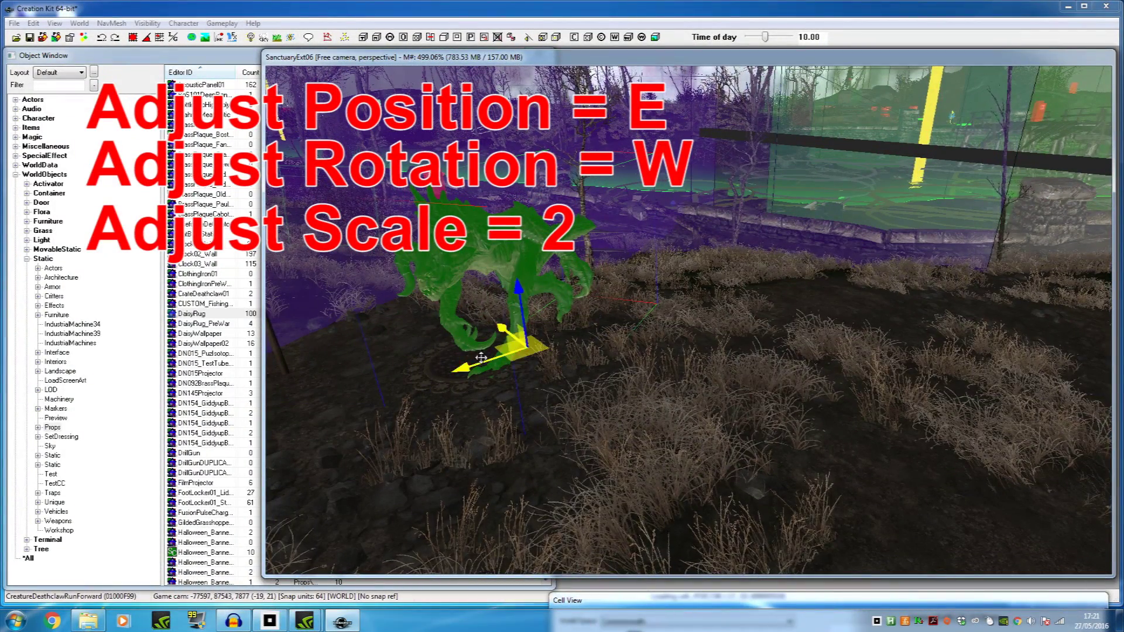
drag(481, 357, 433, 307)
key(2)
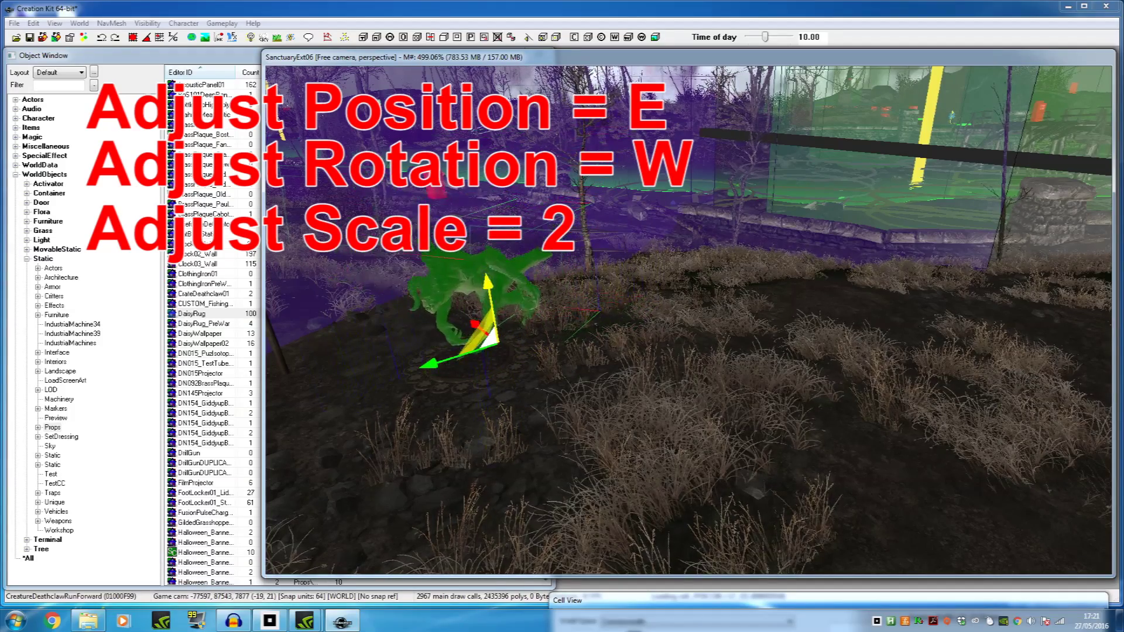
drag(486, 277, 486, 281)
Step: Centre the shrunken deathclaw on the daisy rug, turn it about its vertical axis, and deselect it
drag(455, 360, 463, 404)
key(w)
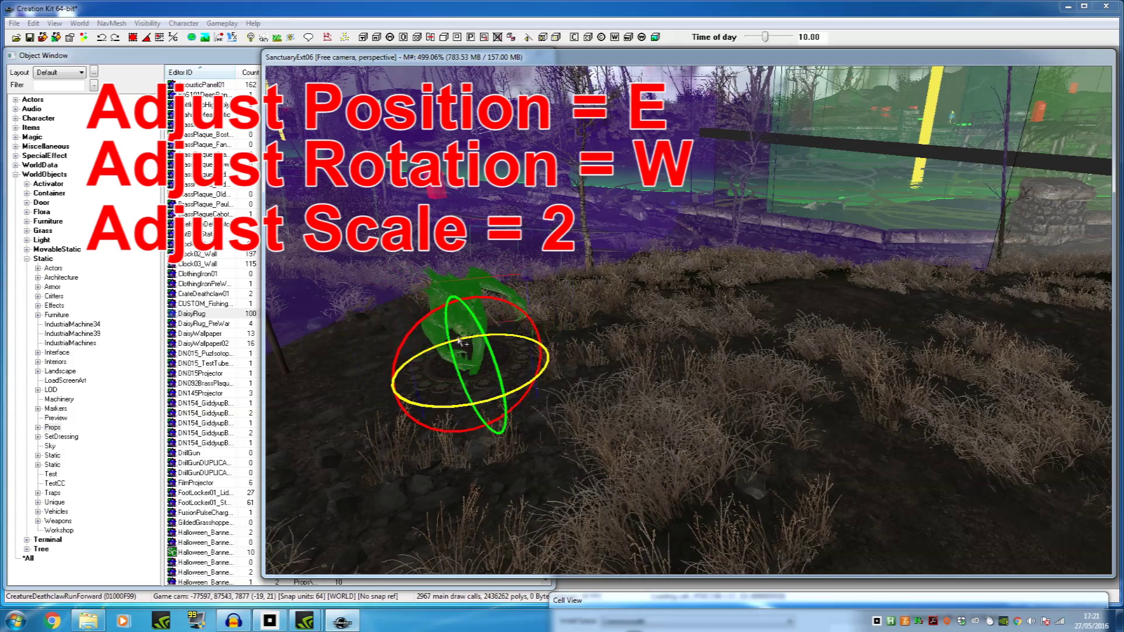
key(e)
click(695, 375)
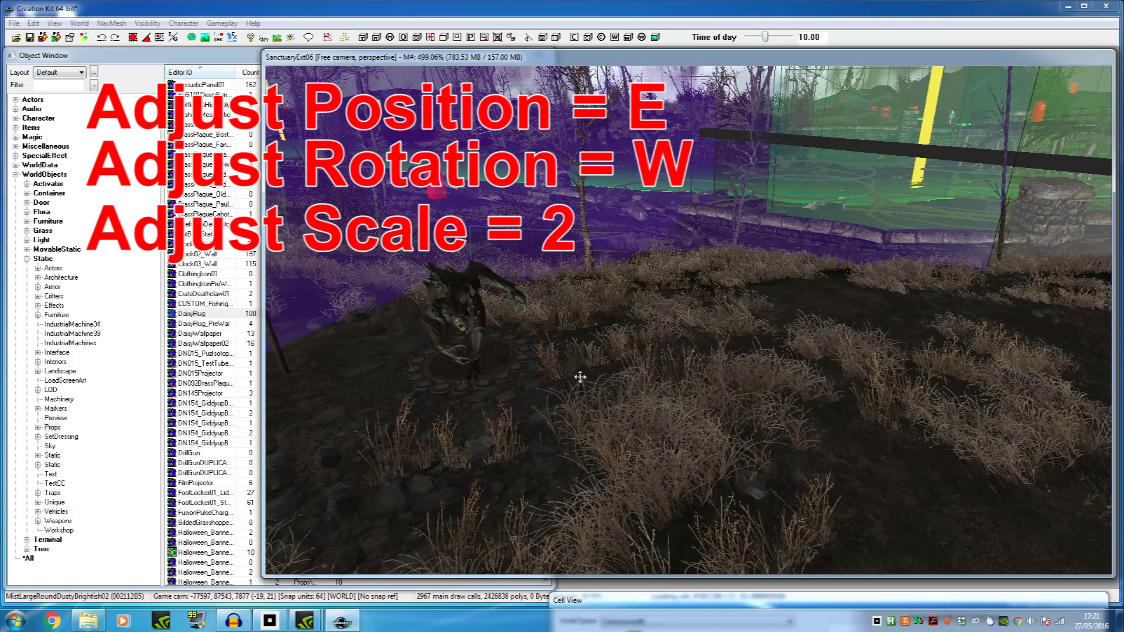
Step: Turn on grid snapping and shift the deathclaw vertically and horizontally over the daisy rug in grid increments
scroll(604, 364, up, 3)
scroll(598, 371, down, 3)
scroll(624, 359, up, 2)
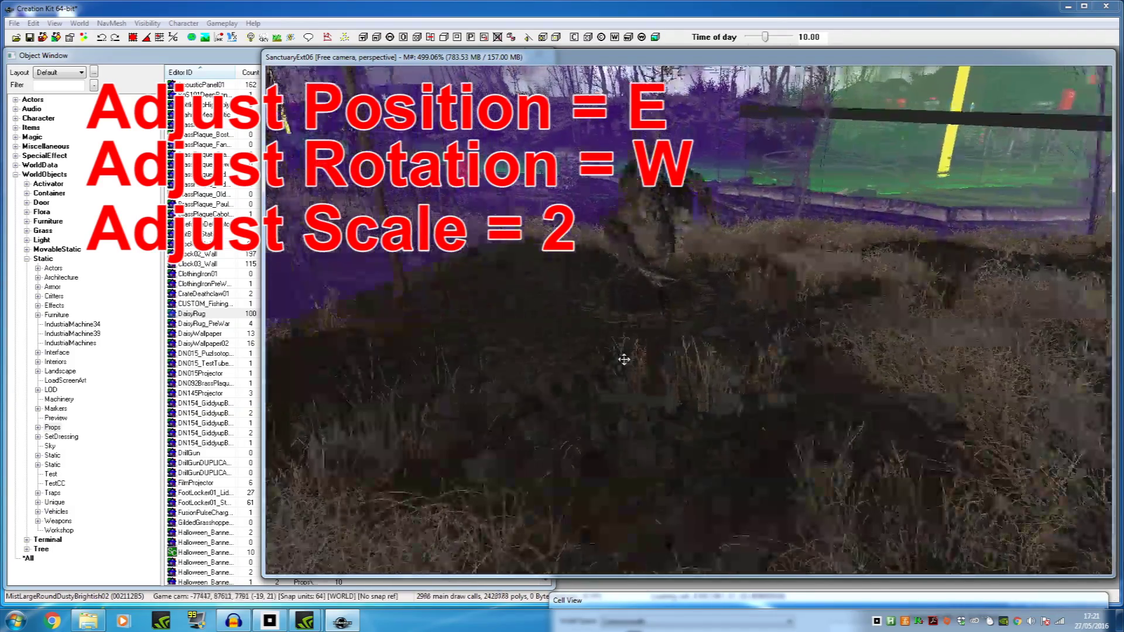
middle_drag(624, 359, 617, 364)
scroll(616, 363, down, 2)
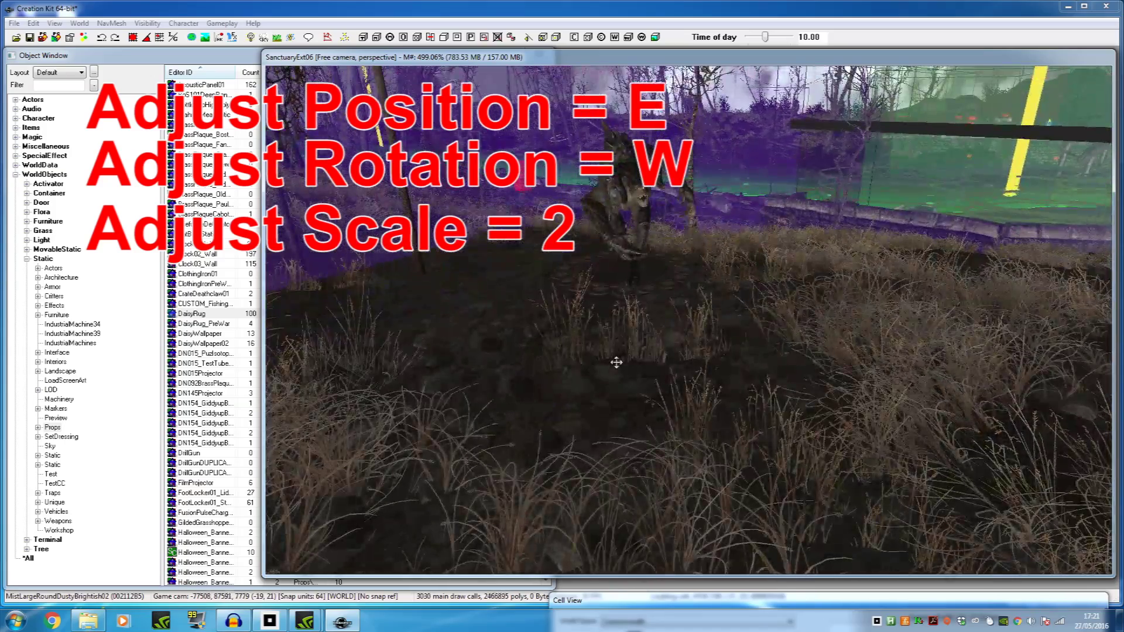
scroll(617, 363, up, 4)
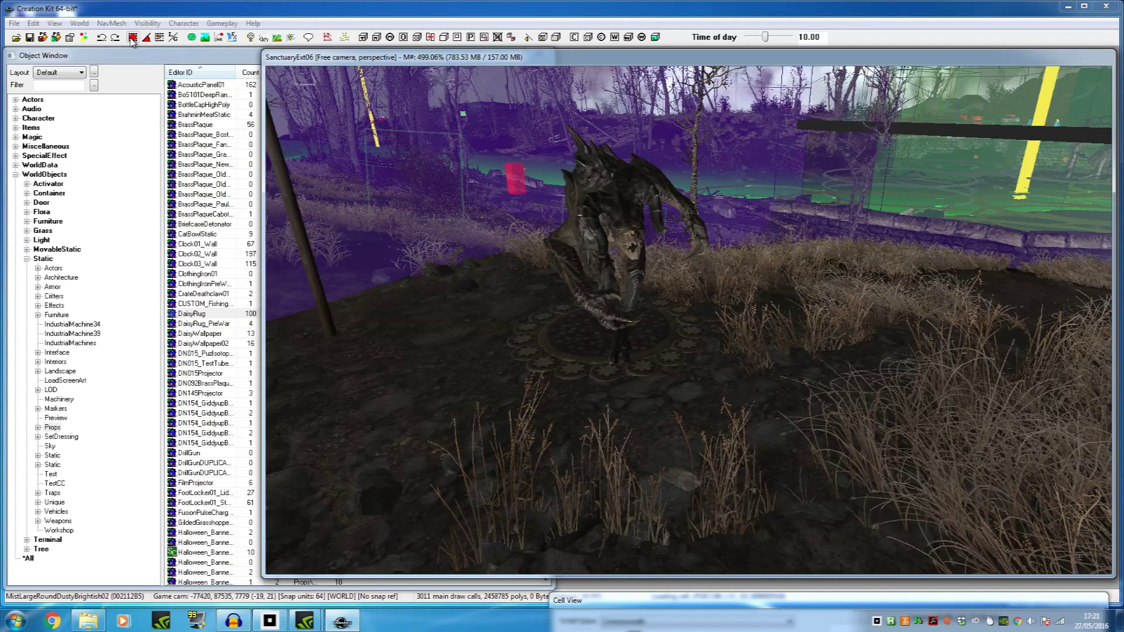
click(623, 208)
drag(605, 273, 601, 242)
drag(559, 311, 659, 290)
drag(702, 220, 586, 231)
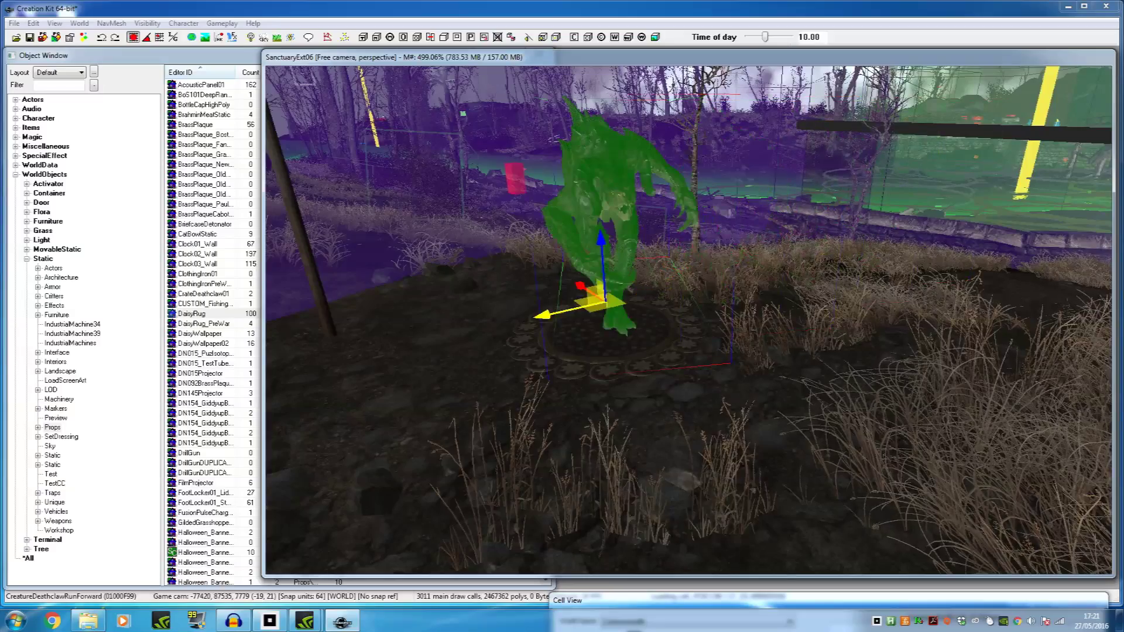
Step: Turn on angle snapping and rotate the deathclaw about its vertical axis in fixed angle increments
click(148, 38)
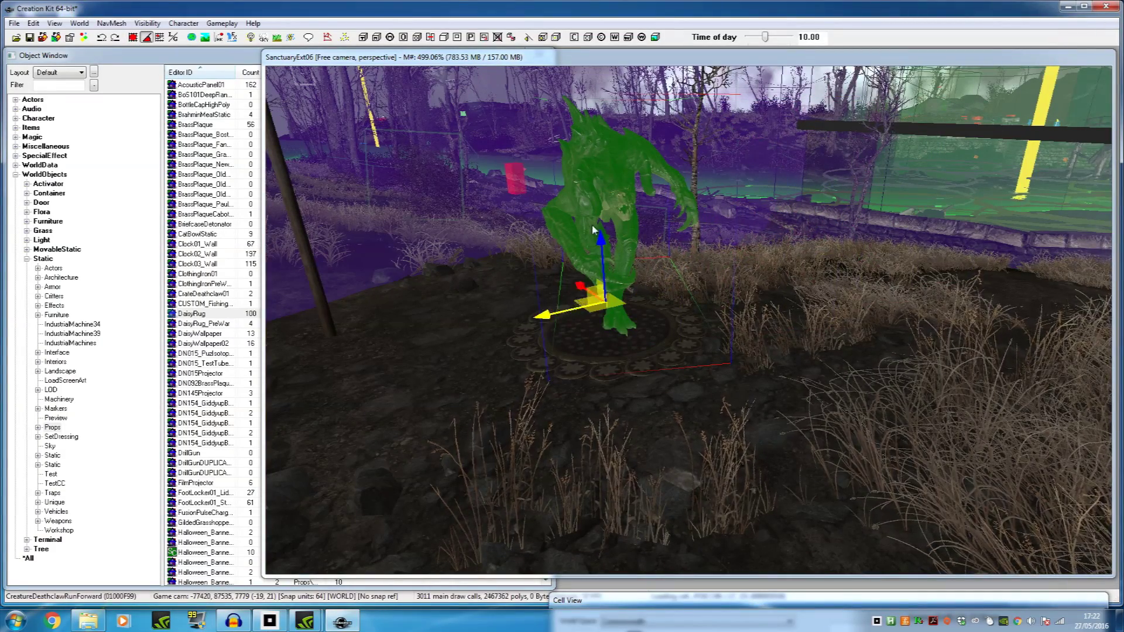
key(e)
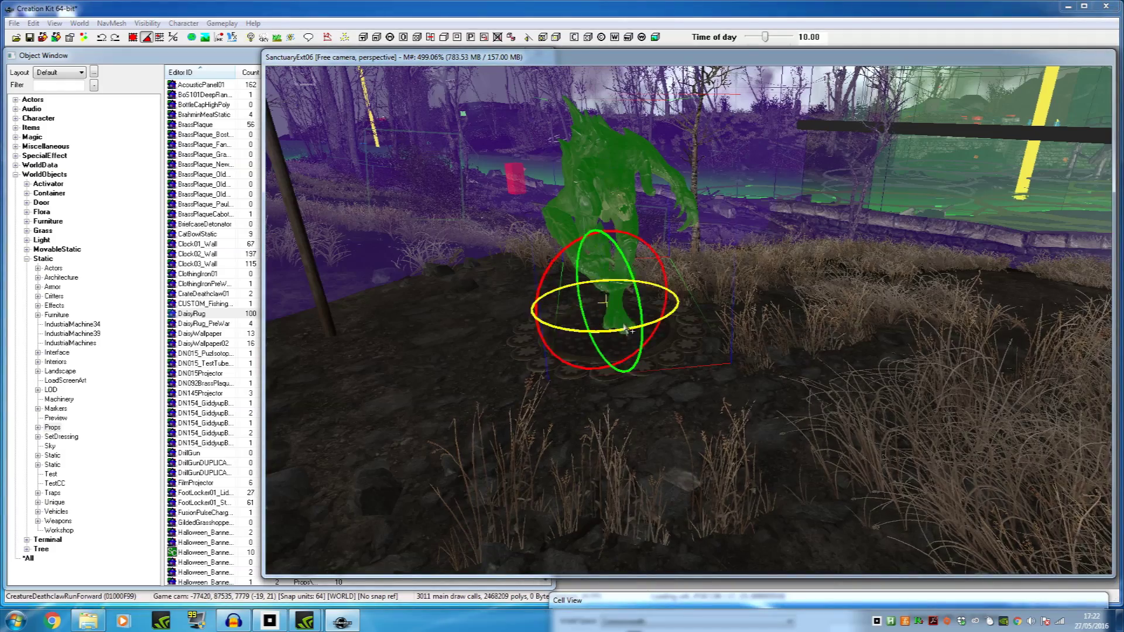
drag(626, 331, 597, 331)
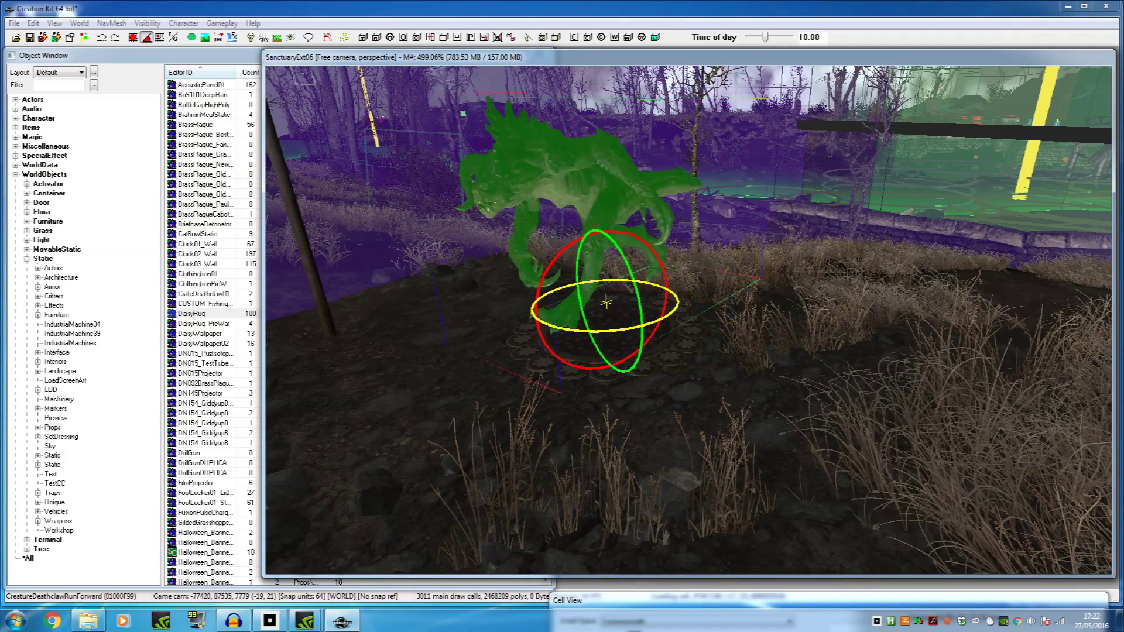
right_drag(606, 302, 605, 302)
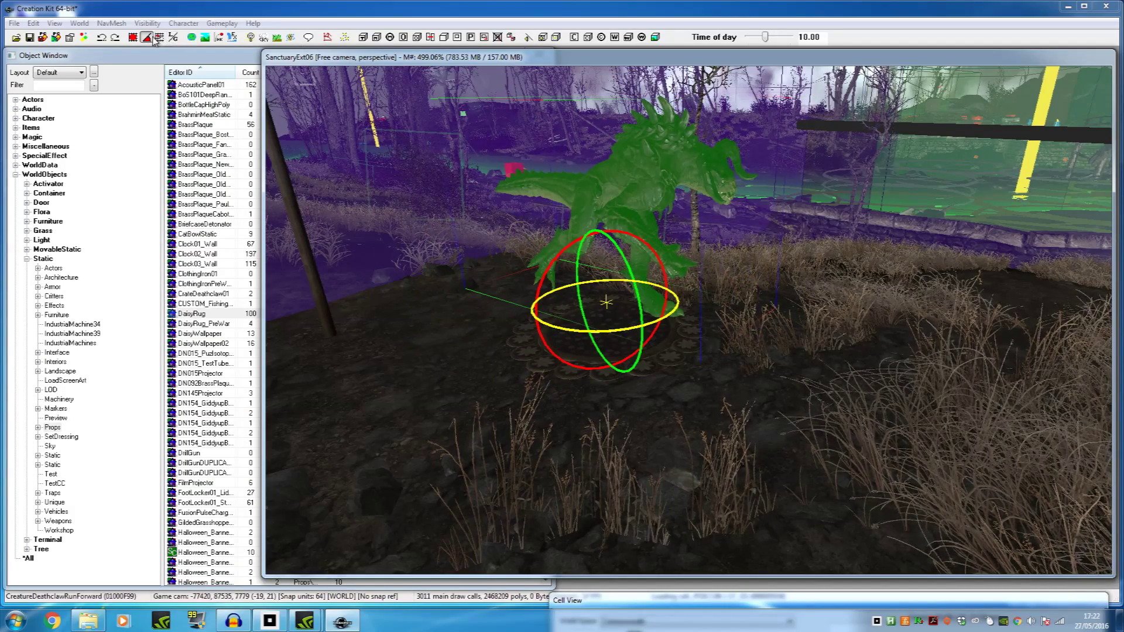
drag(634, 329, 634, 329)
right_drag(634, 329, 634, 329)
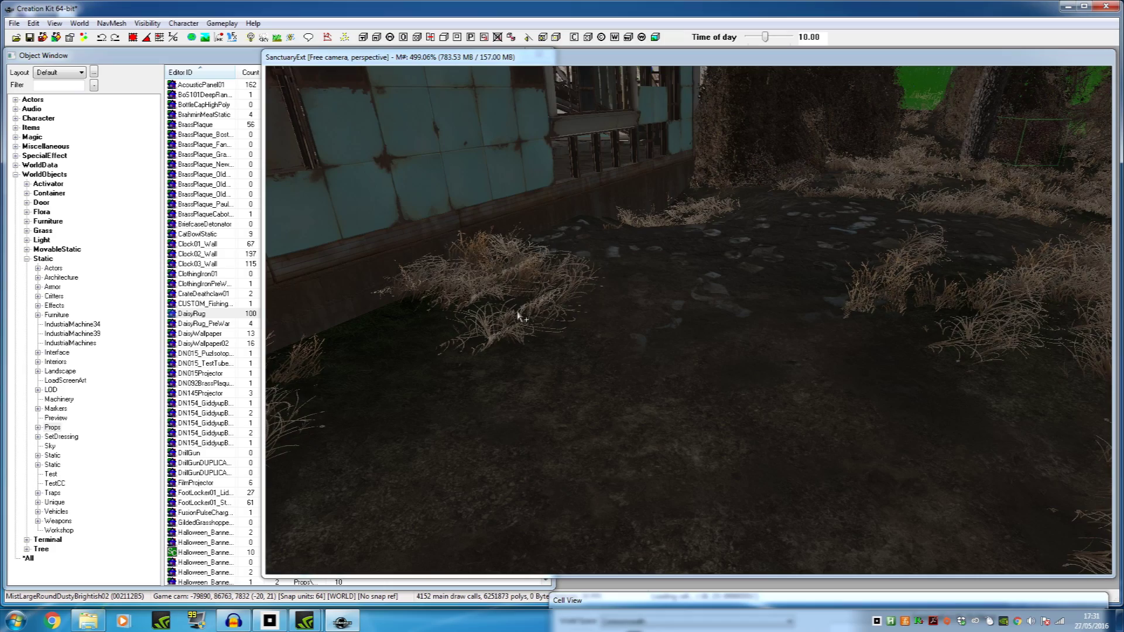
Step: Turn on landscape editing and, with an edit radius of 1, raise a mound in the ground beside the blue-panelled house
scroll(521, 316, up, 5)
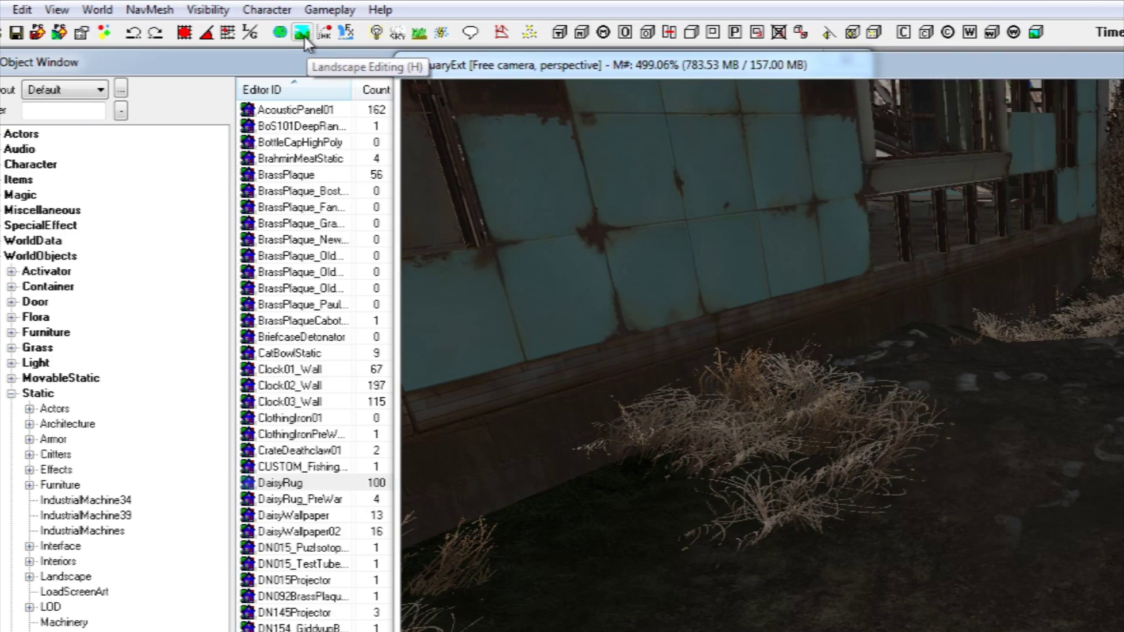
click(305, 37)
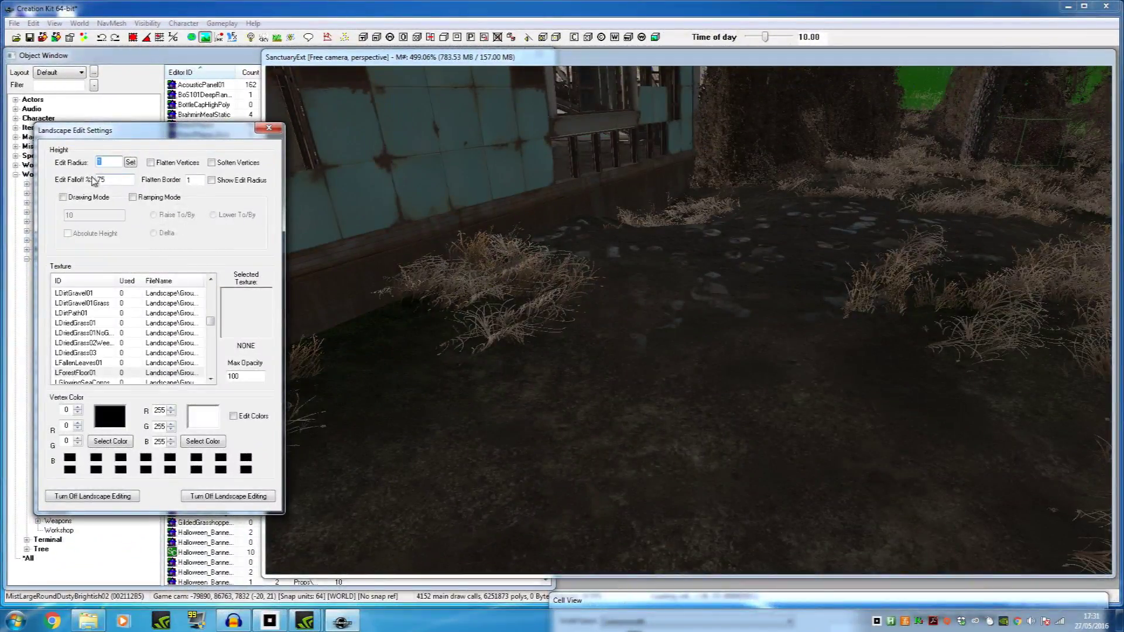
drag(126, 133, 117, 174)
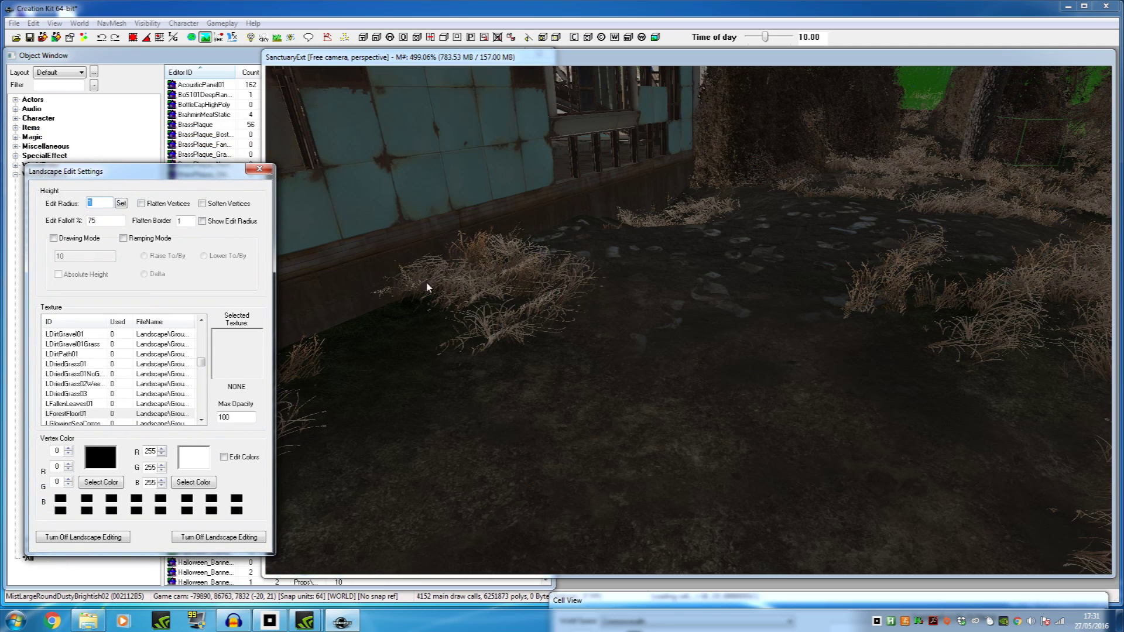
click(697, 410)
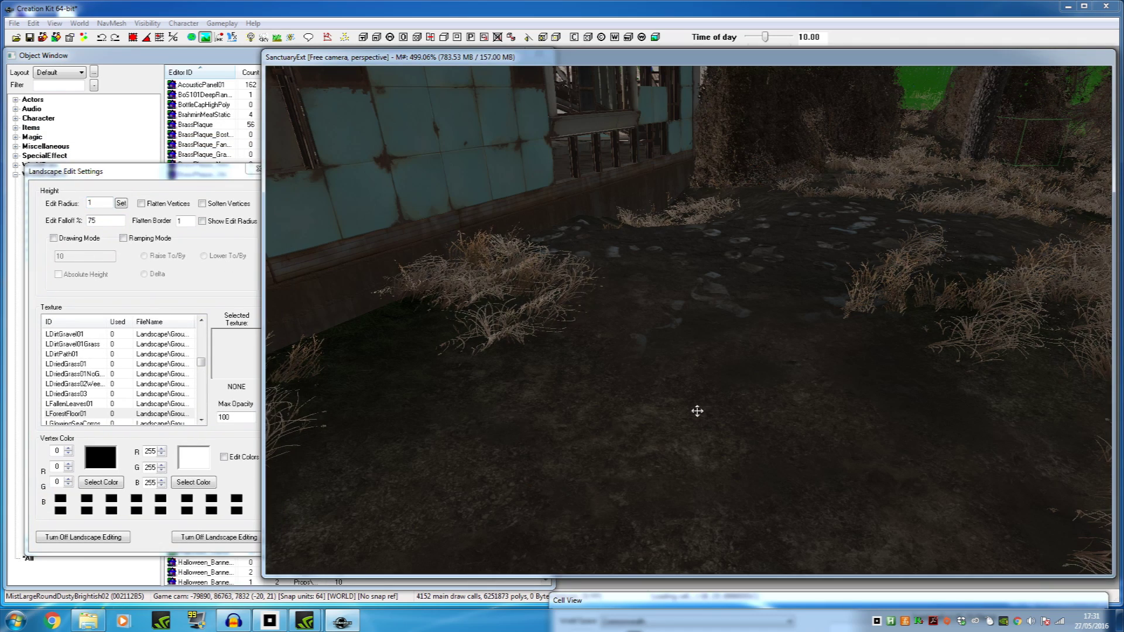
mouse_move(697, 410)
mouse_down()
mouse_move(705, 389)
mouse_move(712, 434)
mouse_move(714, 410)
mouse_up()
mouse_move(678, 300)
mouse_down()
mouse_move(672, 288)
mouse_move(742, 311)
mouse_move(710, 316)
mouse_move(693, 311)
mouse_move(695, 293)
mouse_move(700, 303)
mouse_move(679, 295)
mouse_move(564, 384)
mouse_move(547, 371)
mouse_move(621, 367)
mouse_up()
middle_drag(639, 368, 559, 374)
Step: Set the landscape edit radius to 2 and reshape wider areas of the ground around the mound beside the house
double_click(96, 204)
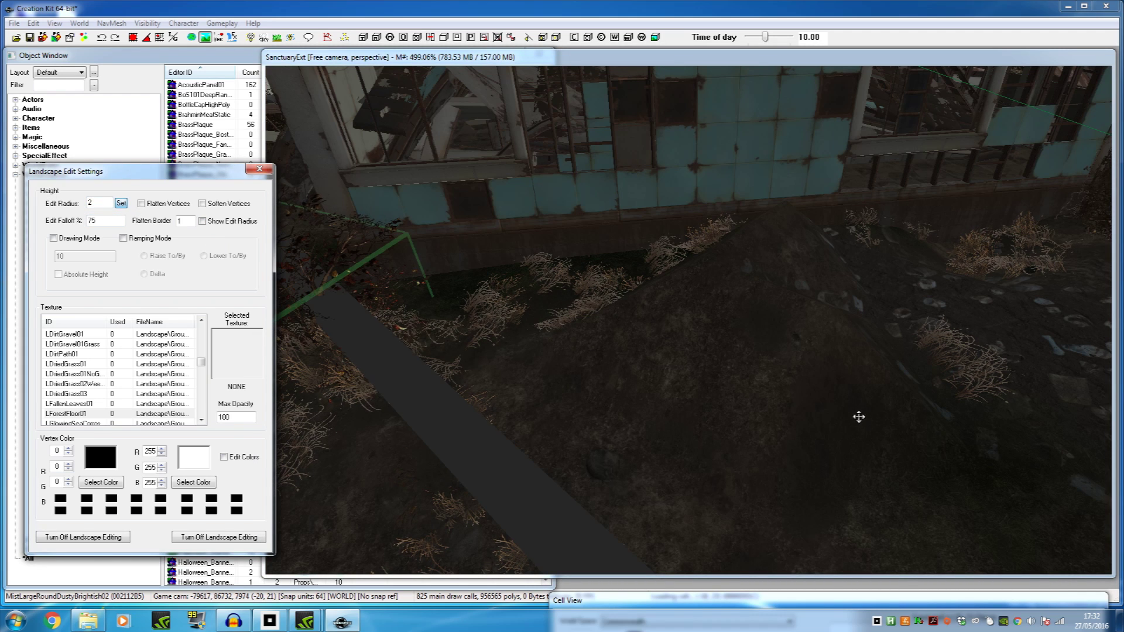
drag(918, 410, 918, 402)
mouse_move(918, 401)
middle_down()
mouse_move(940, 403)
mouse_move(933, 312)
middle_up()
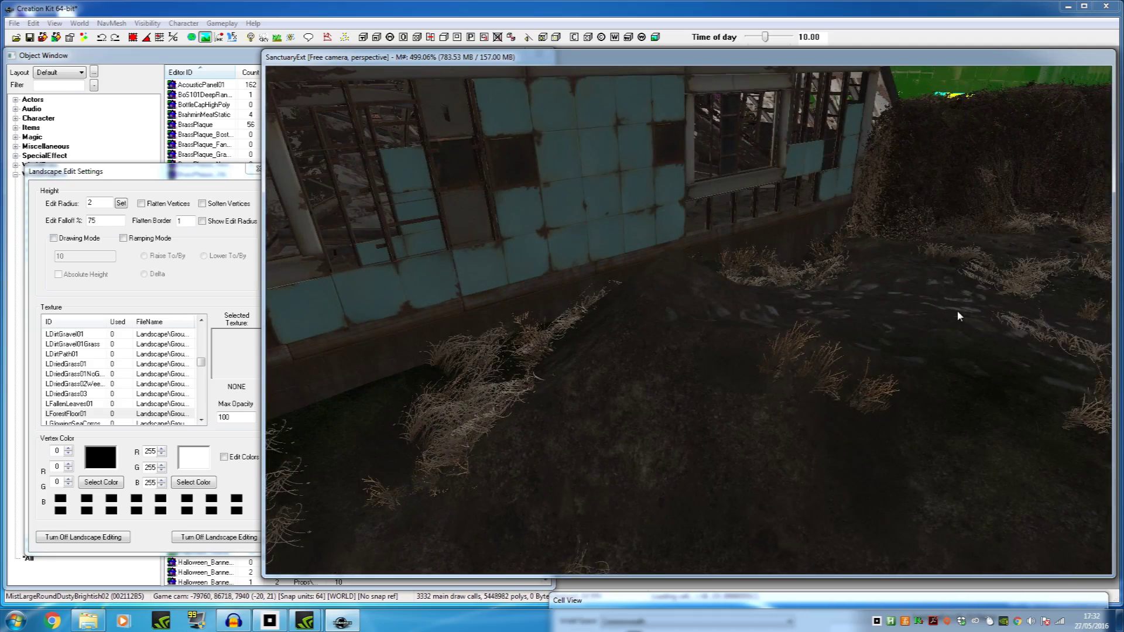
drag(959, 315, 954, 306)
mouse_move(891, 346)
middle_down()
mouse_move(928, 339)
mouse_move(861, 356)
middle_up()
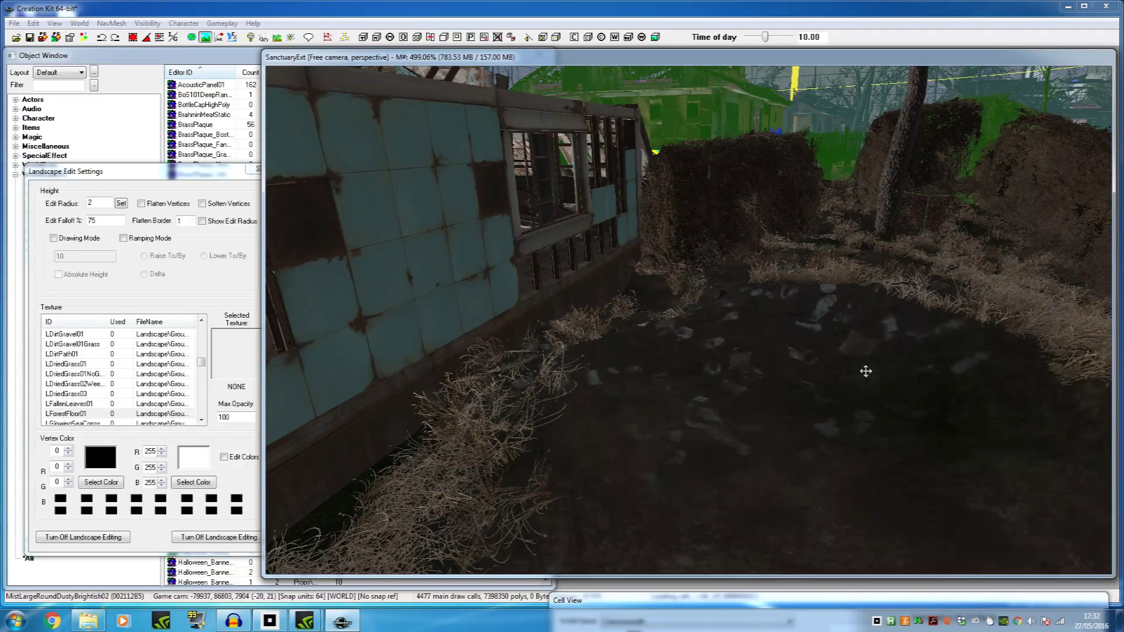
drag(866, 368, 866, 356)
mouse_move(880, 359)
middle_down()
mouse_move(843, 353)
mouse_move(816, 374)
mouse_move(874, 350)
middle_up()
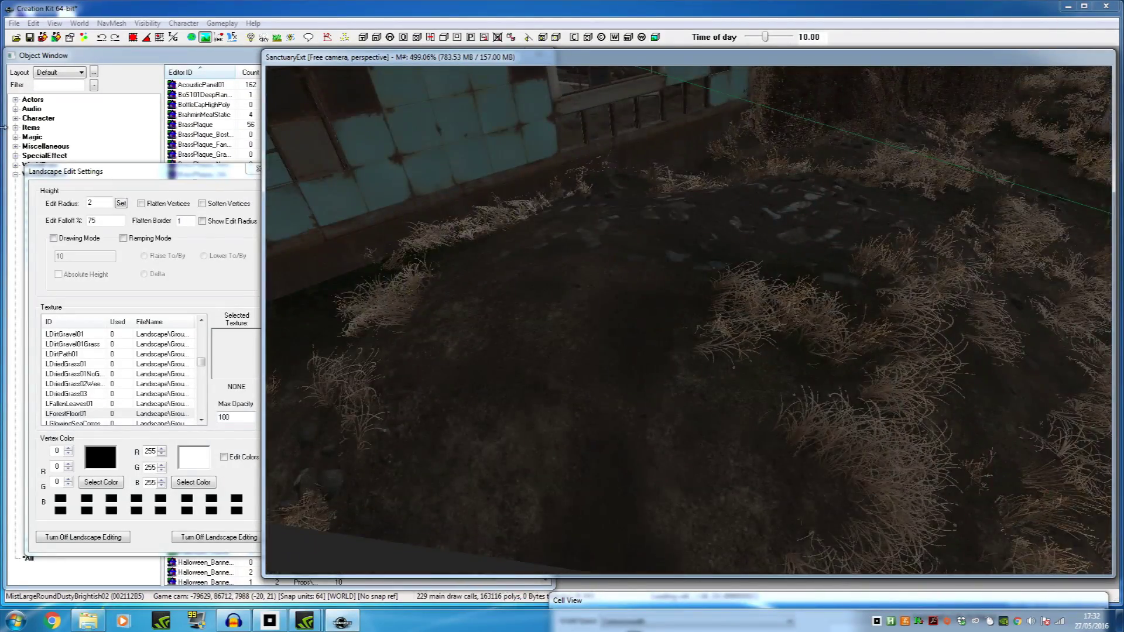
Step: Set the landscape edit radius back to 1, then turn off landscape editing
click(91, 204)
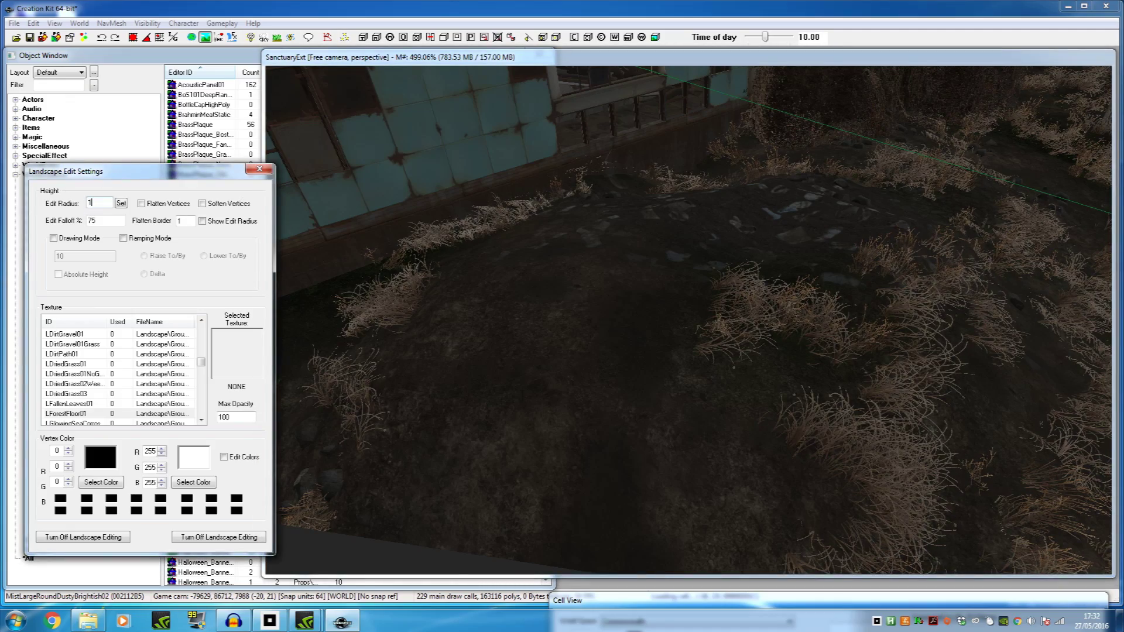
click(630, 335)
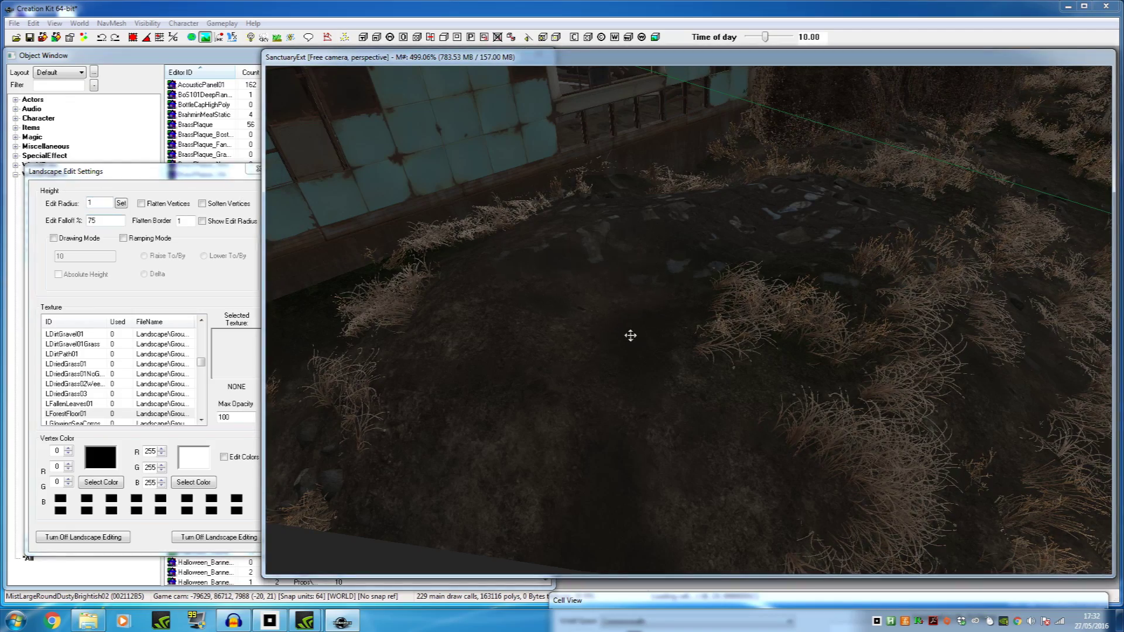
middle_drag(630, 343, 629, 423)
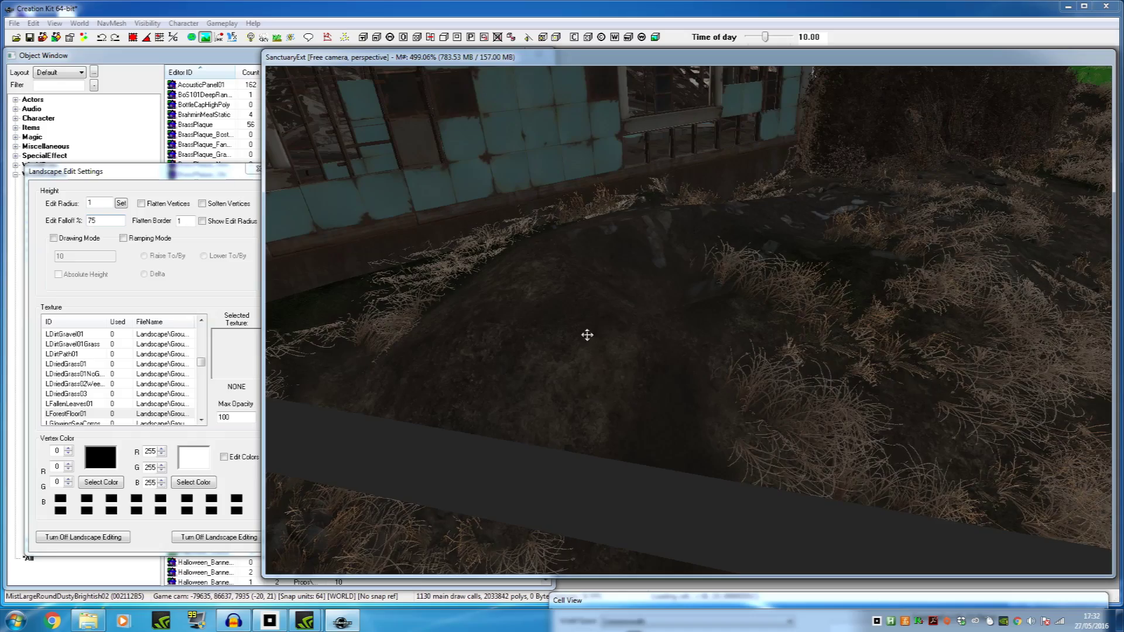
key(h)
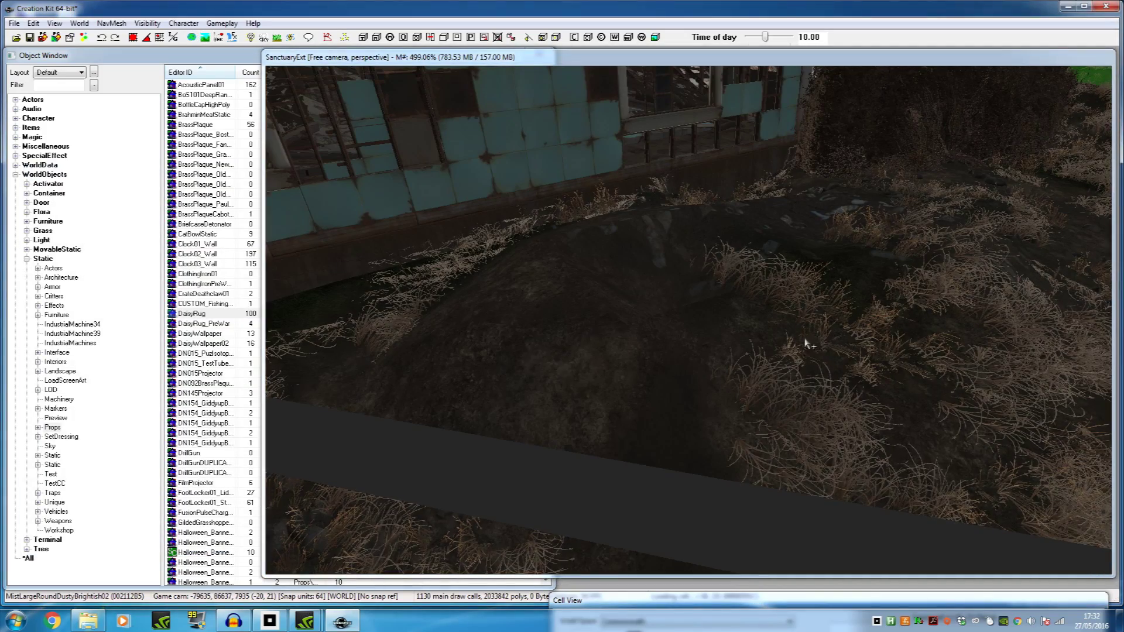
Step: Save the edited world as a new plugin named Sanctuary_Tut in the Fallout 4 Data folder
middle_drag(762, 355, 883, 329)
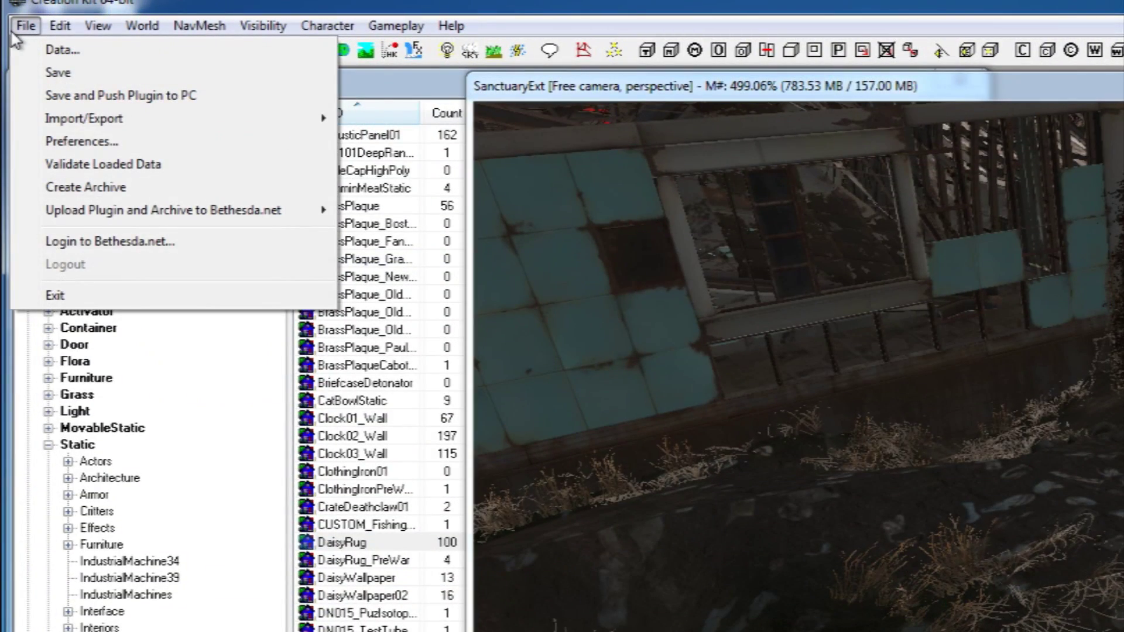
click(46, 73)
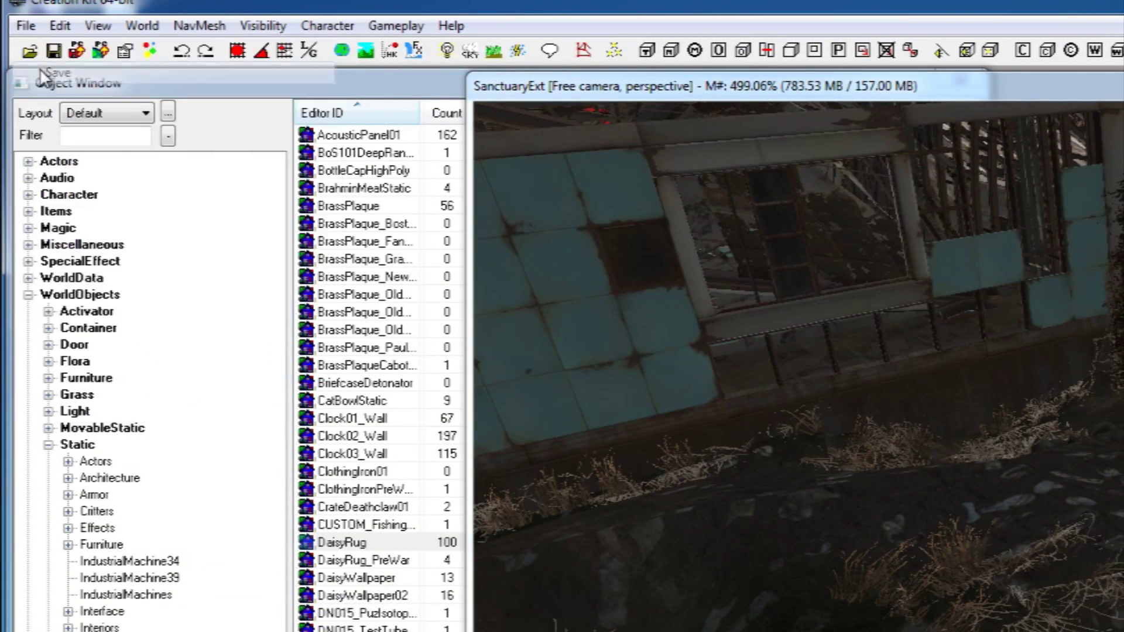
drag(392, 21, 646, 153)
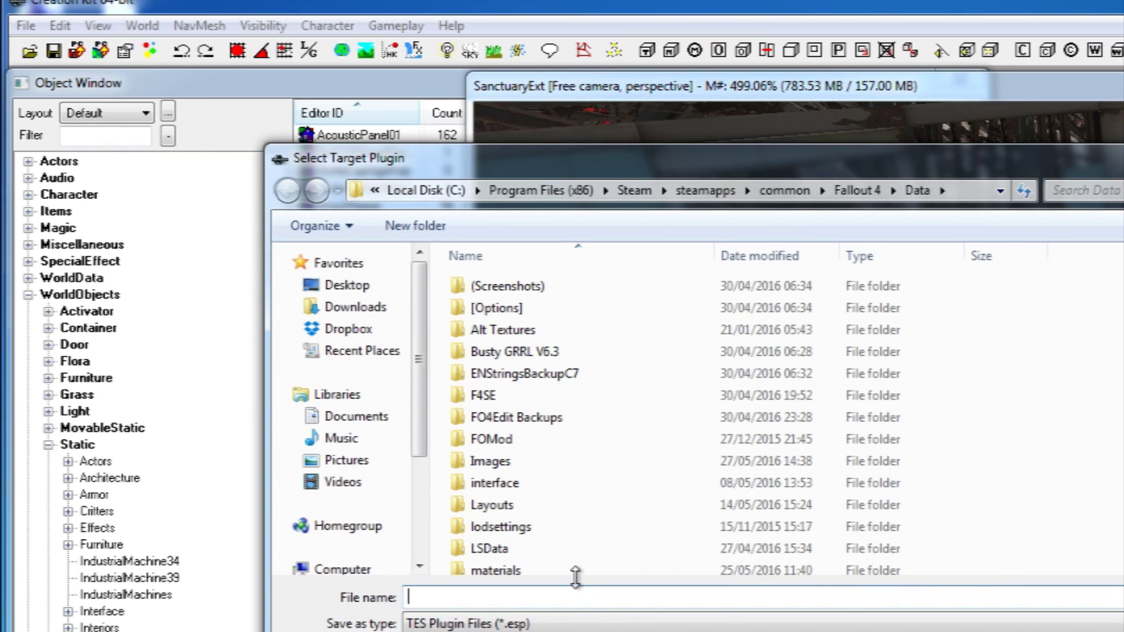
text(Sanctuary_Tut)
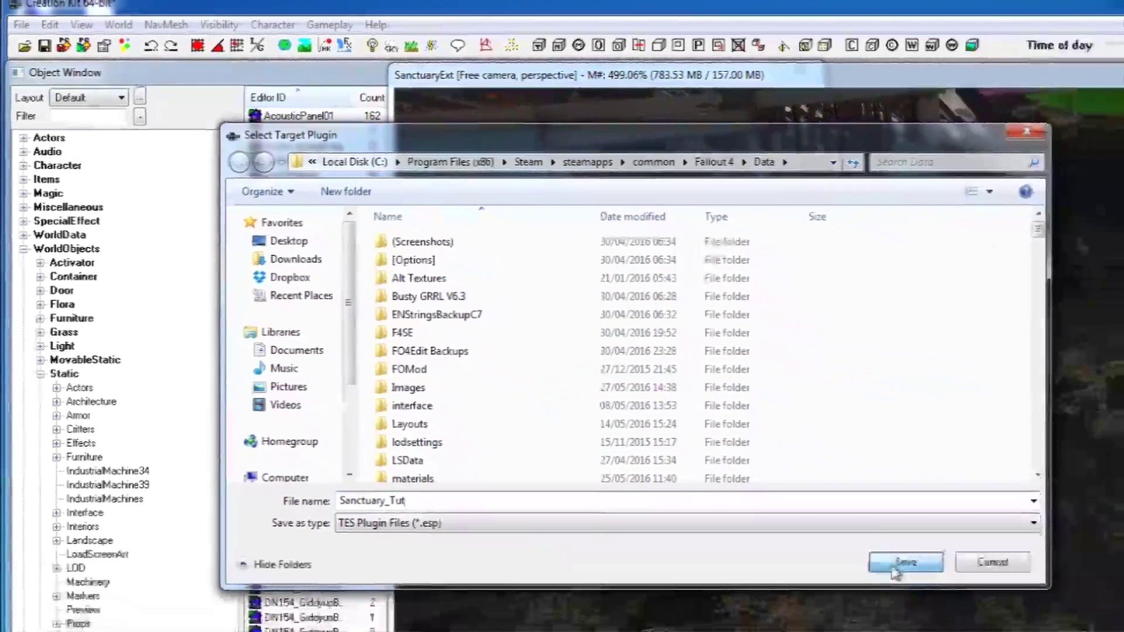
click(984, 614)
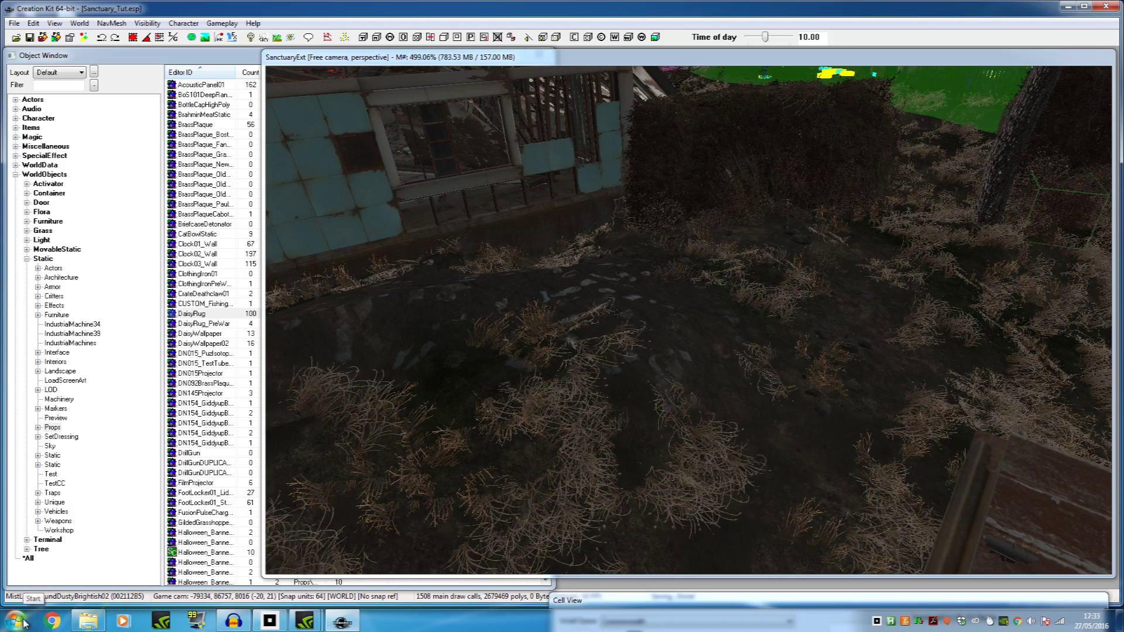
Step: Start Nexus Mod Manager and show its list of Fallout 4 plugins
click(41, 626)
click(62, 346)
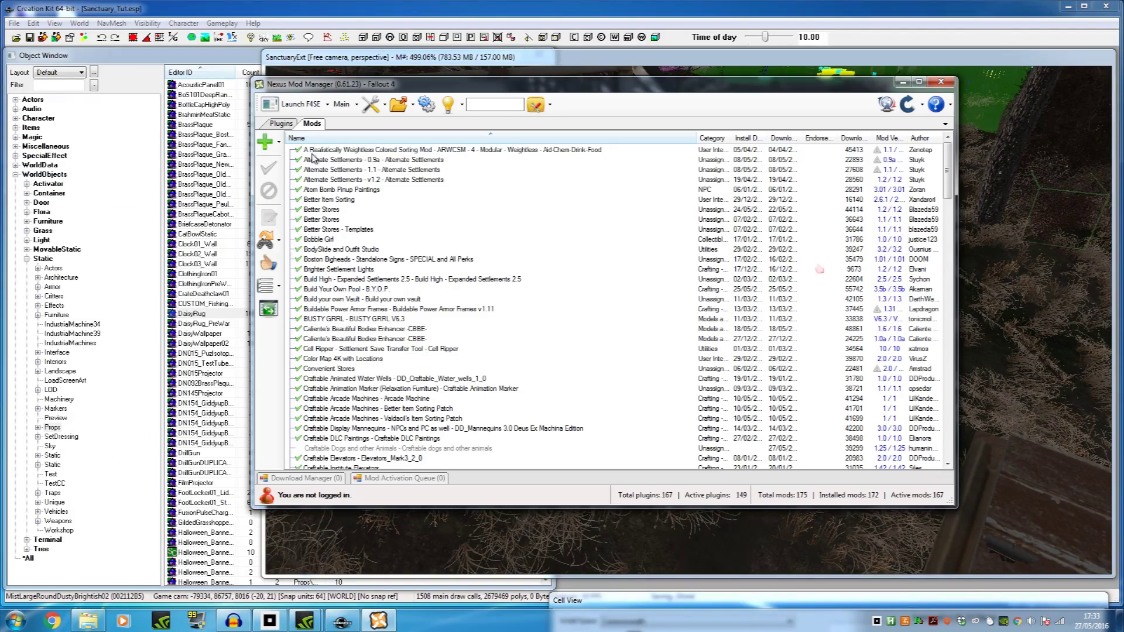
click(279, 126)
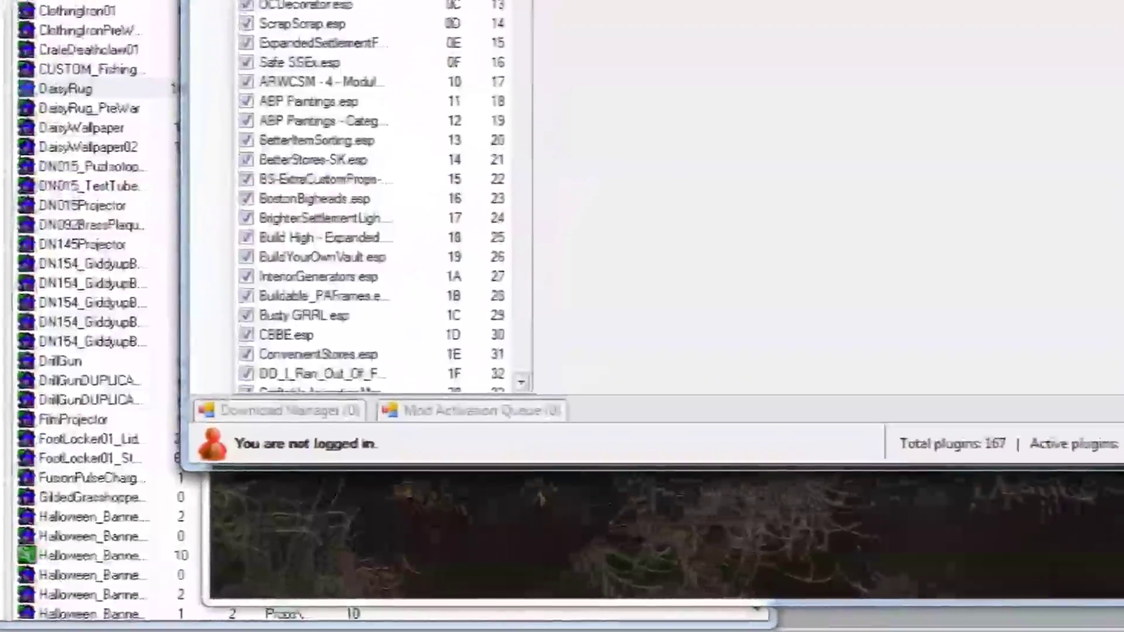
Step: Find Sanctuary_Tut.esp at the end of the plugin list and activate it
drag(446, 89, 436, 452)
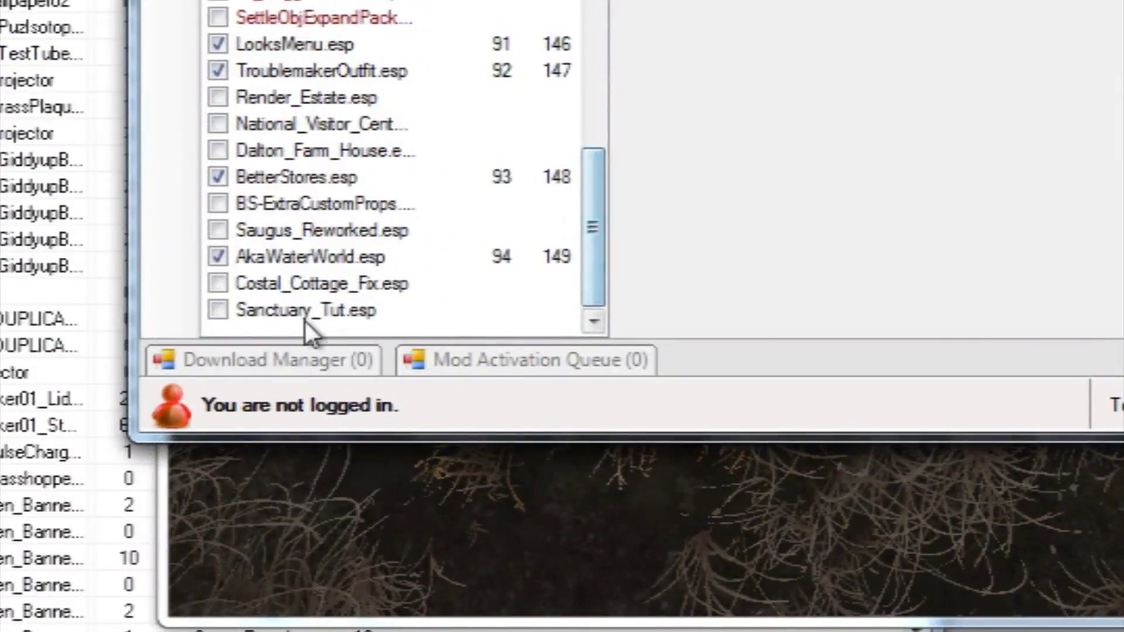
click(217, 310)
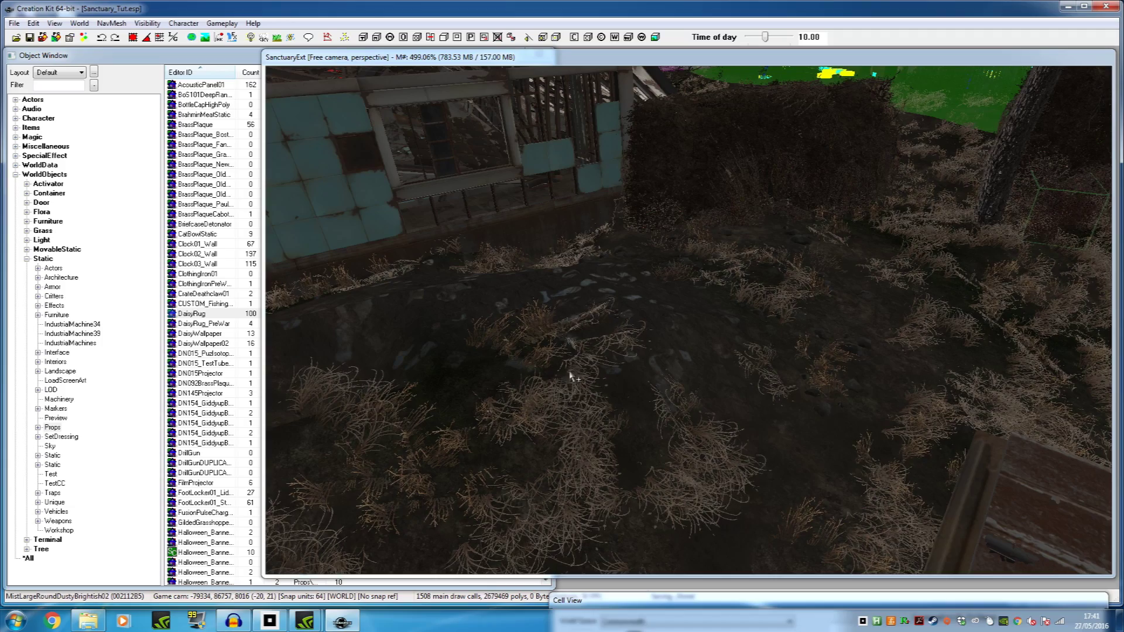
Step: Switch to the Creation Kit, place the BrassPlaque_OldCornerBookstore static on the Sanctuary street and raise it above the pavement
middle_drag(549, 382, 634, 395)
scroll(634, 392, up, 2)
middle_drag(622, 273, 633, 313)
scroll(632, 313, up, 6)
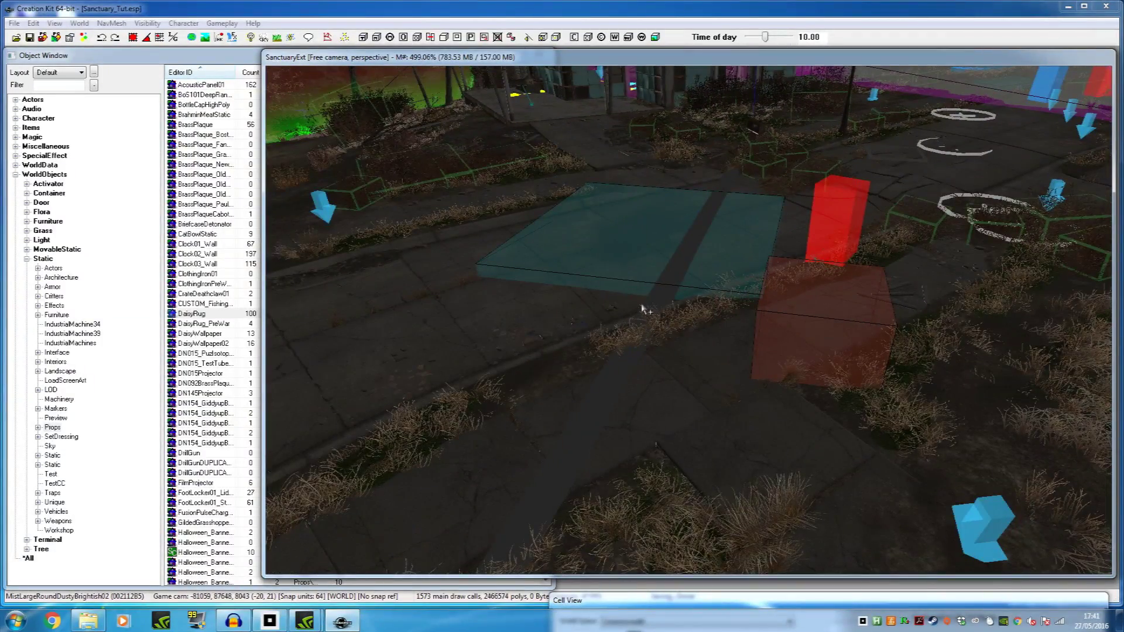
scroll(643, 309, up, 4)
shift+middle_drag(664, 323, 757, 330)
scroll(735, 331, down, 3)
scroll(743, 322, up, 5)
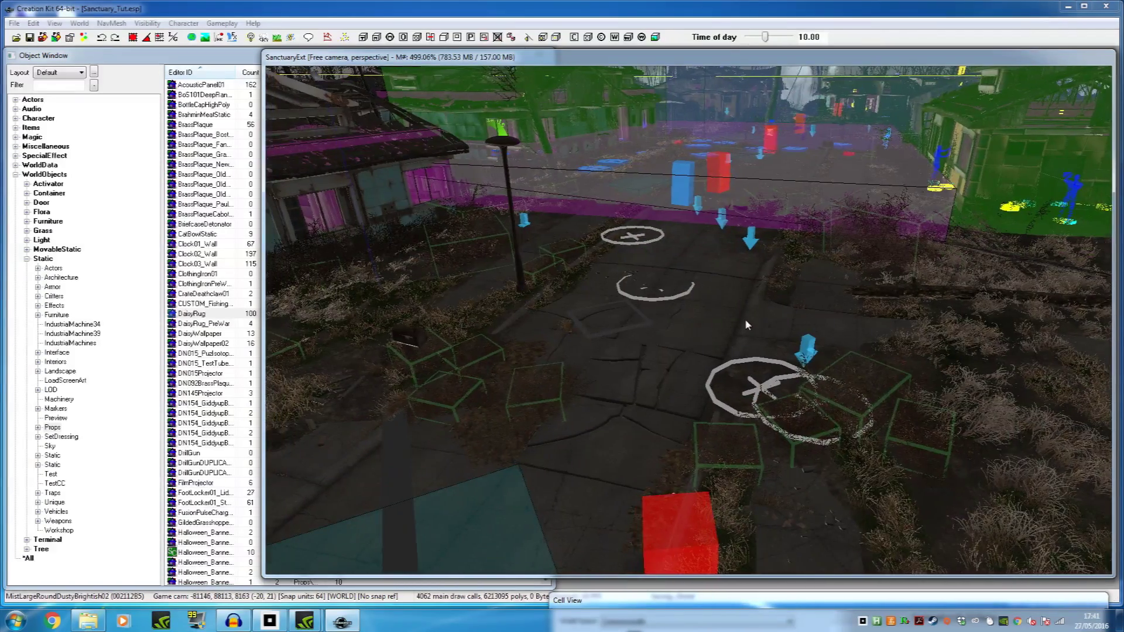
click(208, 175)
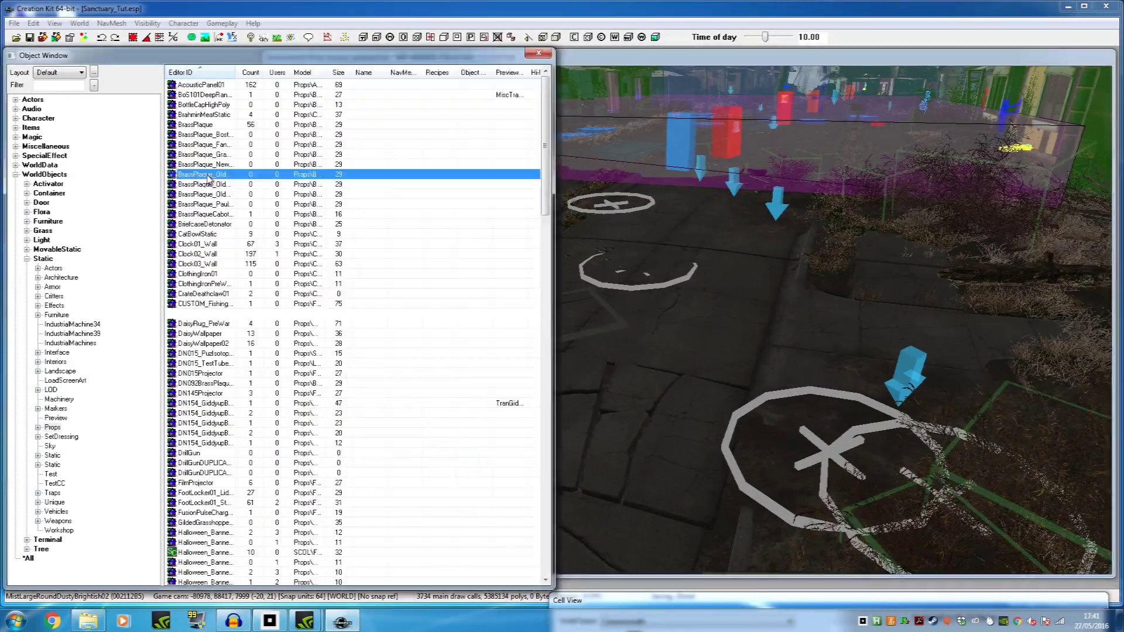
drag(504, 257, 705, 322)
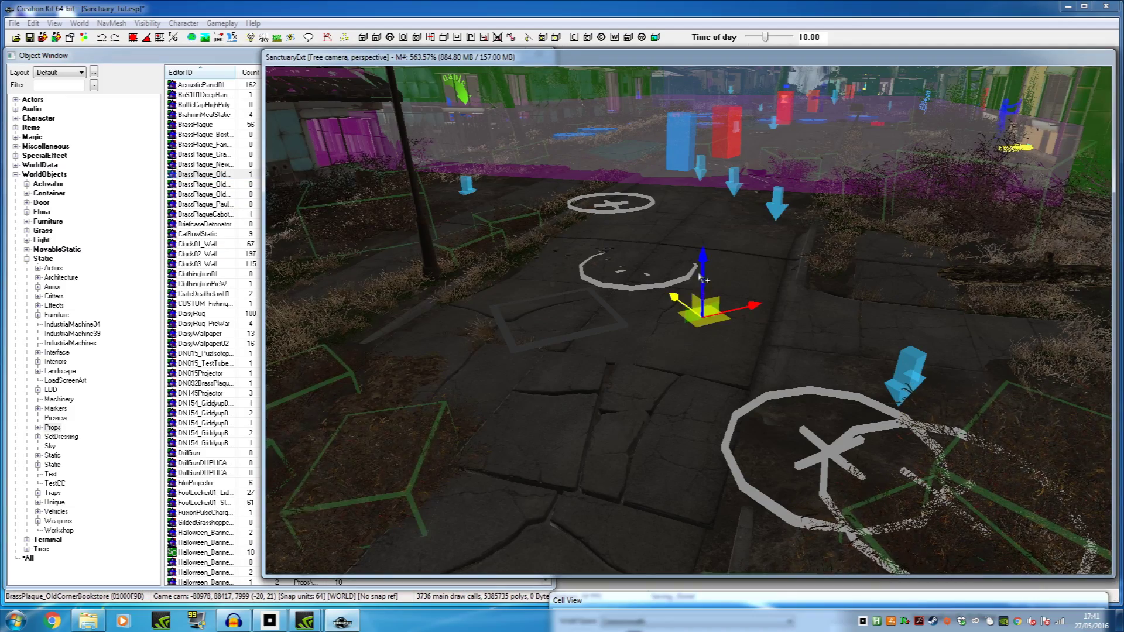
drag(703, 268, 702, 220)
Step: Delete the brass plaque from the street
click(697, 298)
click(697, 286)
key(Delete)
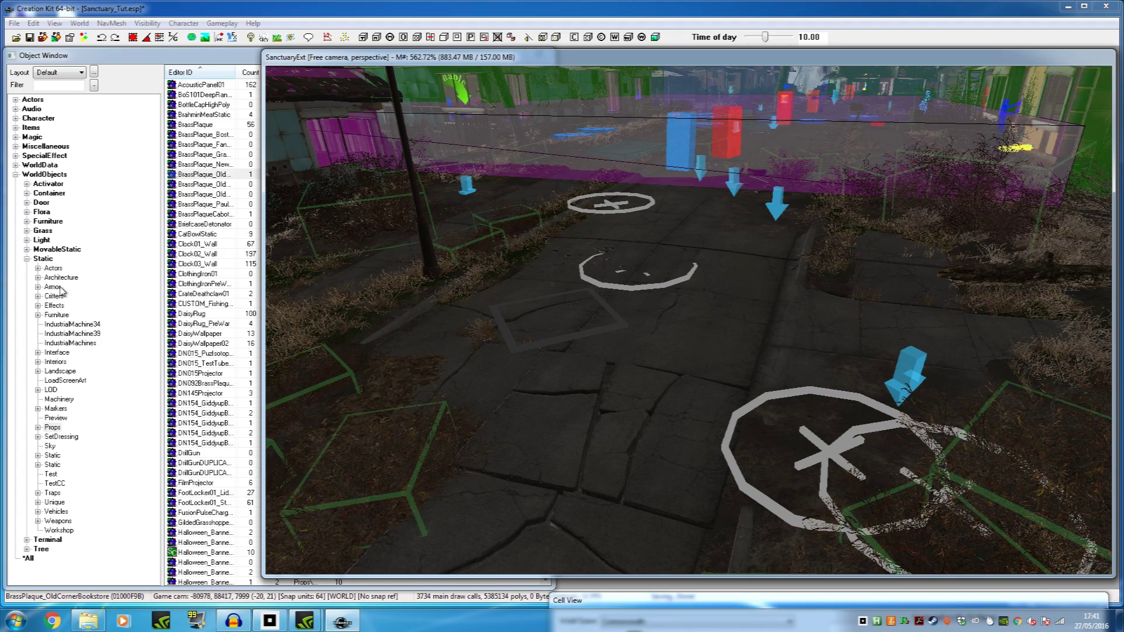
Step: Place the ACDuctMedEnd02 static from the SetDressing category at the street's edge and delete it again
click(58, 442)
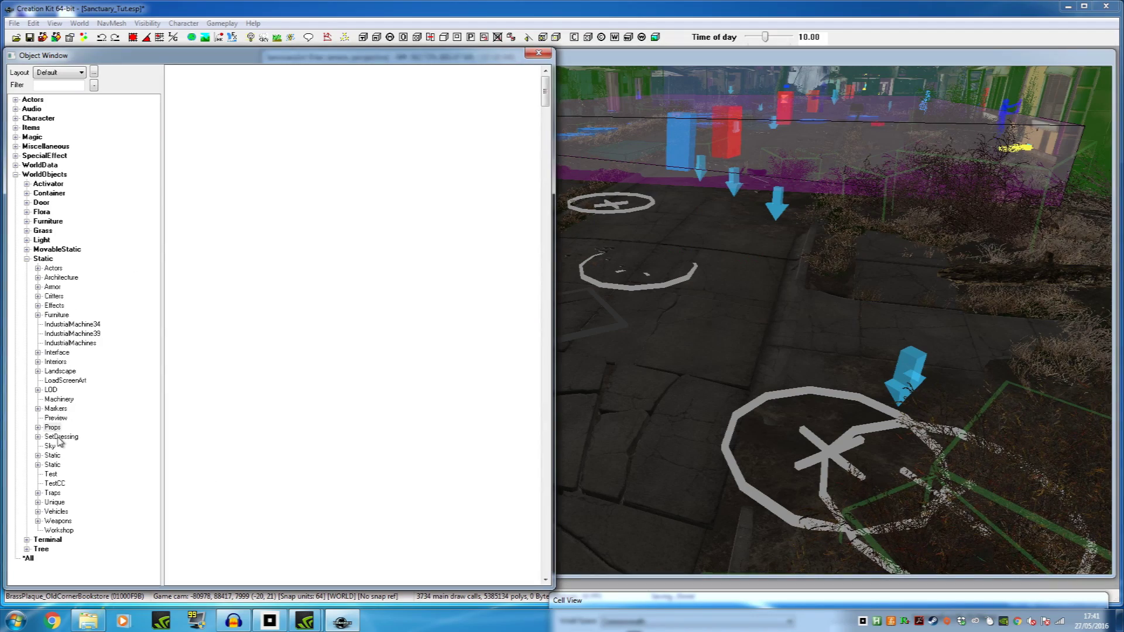
click(59, 531)
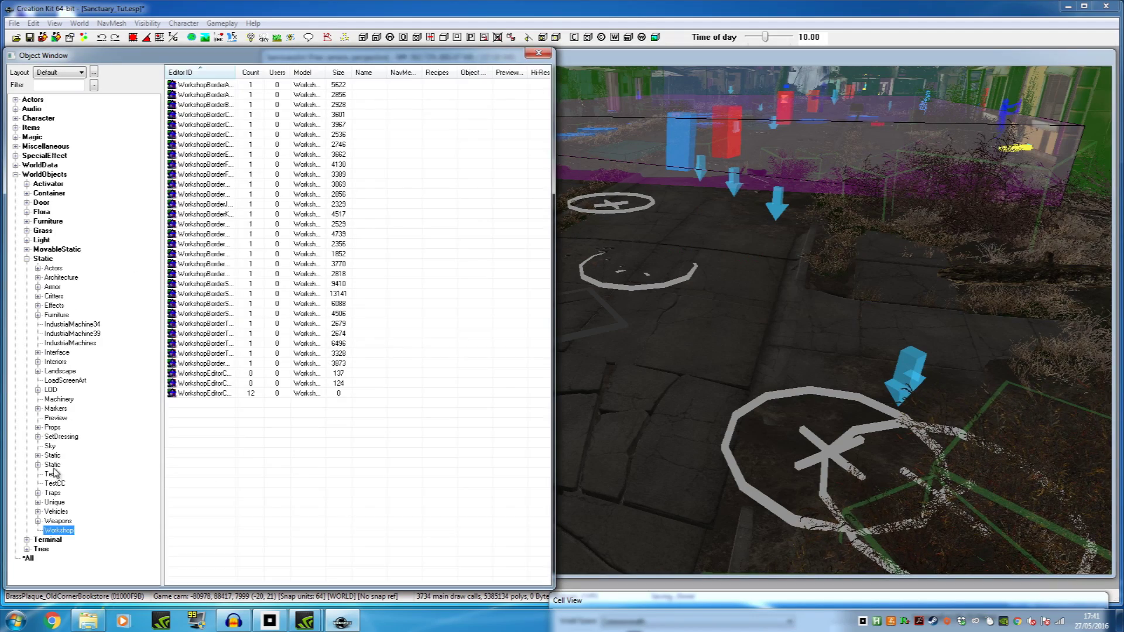
click(52, 465)
click(66, 437)
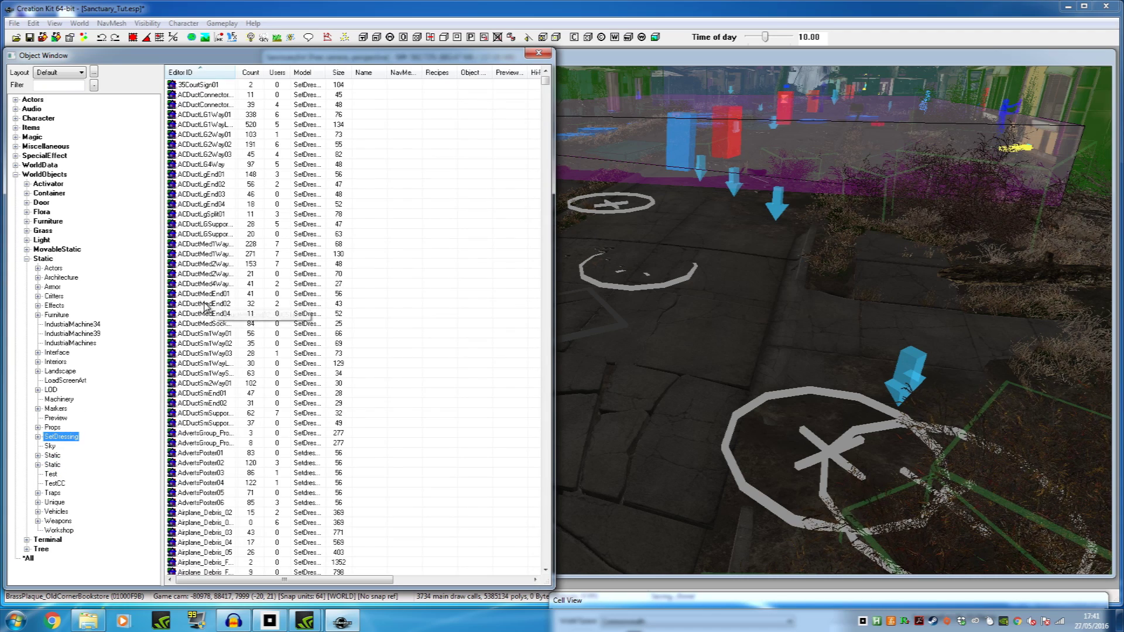
drag(796, 294, 794, 293)
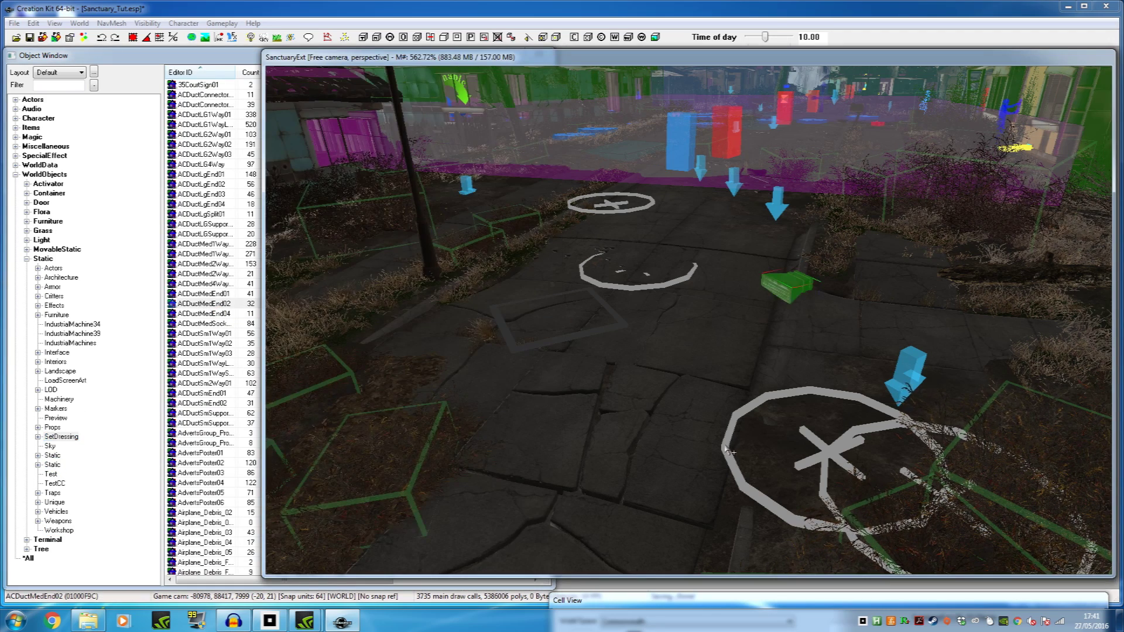
key(Delete)
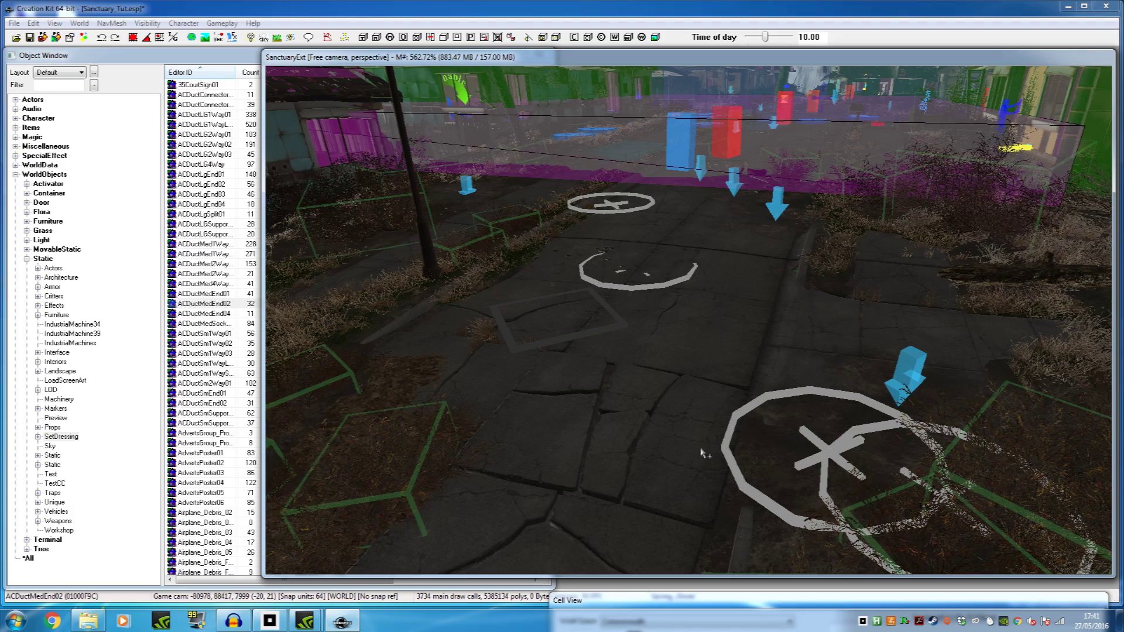
Step: Place the NPCBenchParkSit01Static bench from the Furniture statics on the street, rotate it about its vertical axis and deselect it
click(56, 314)
click(179, 284)
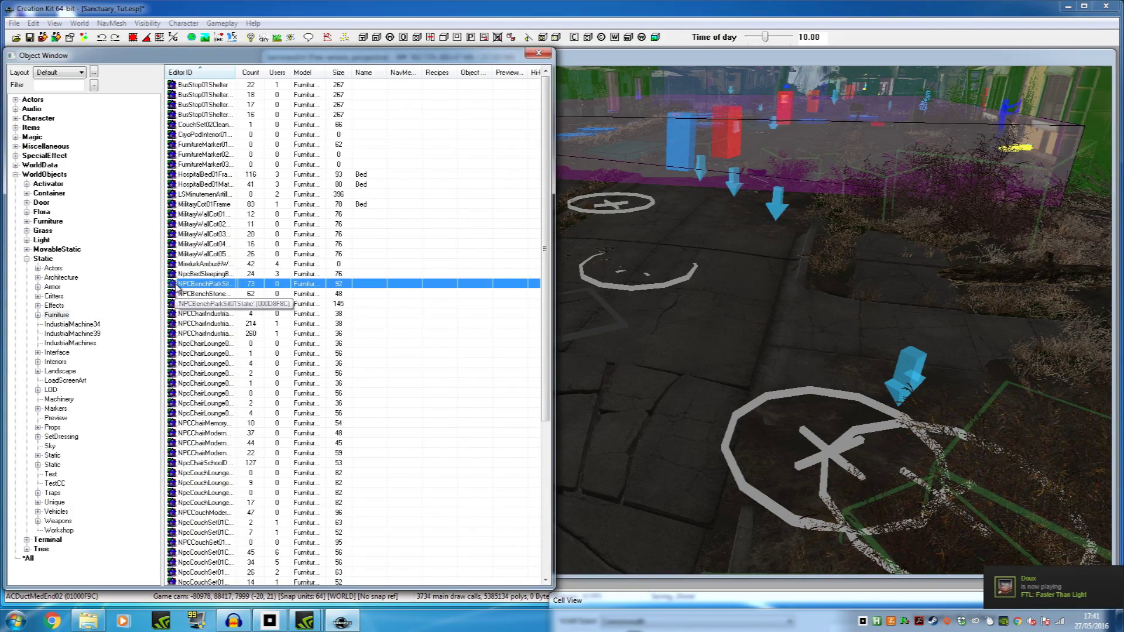
drag(179, 287, 731, 331)
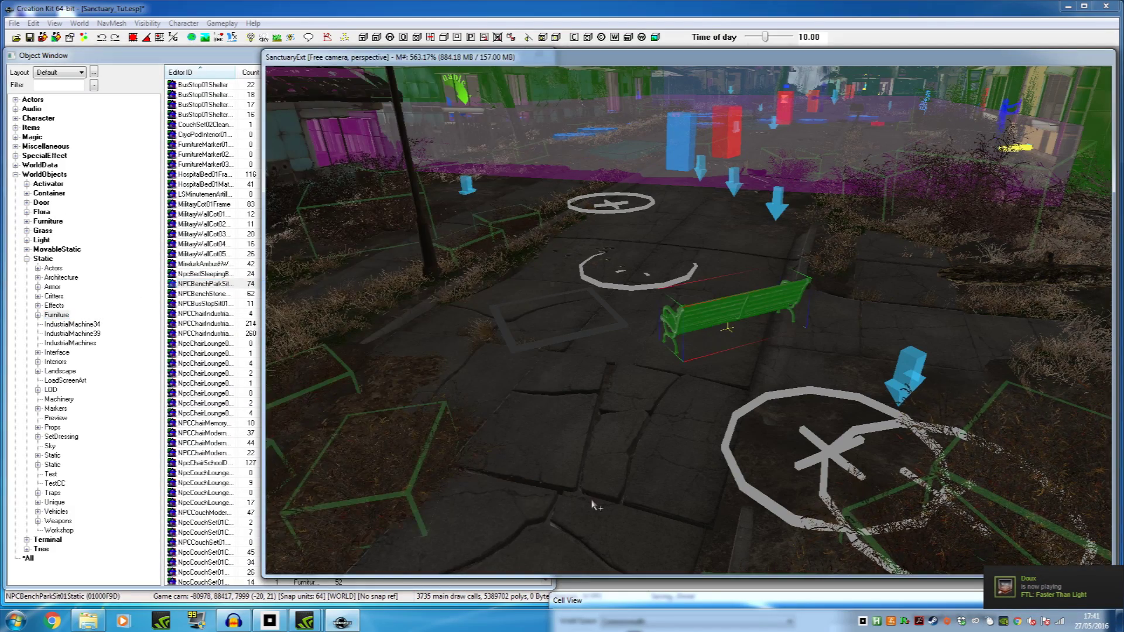
key(e)
drag(674, 351, 657, 351)
click(577, 407)
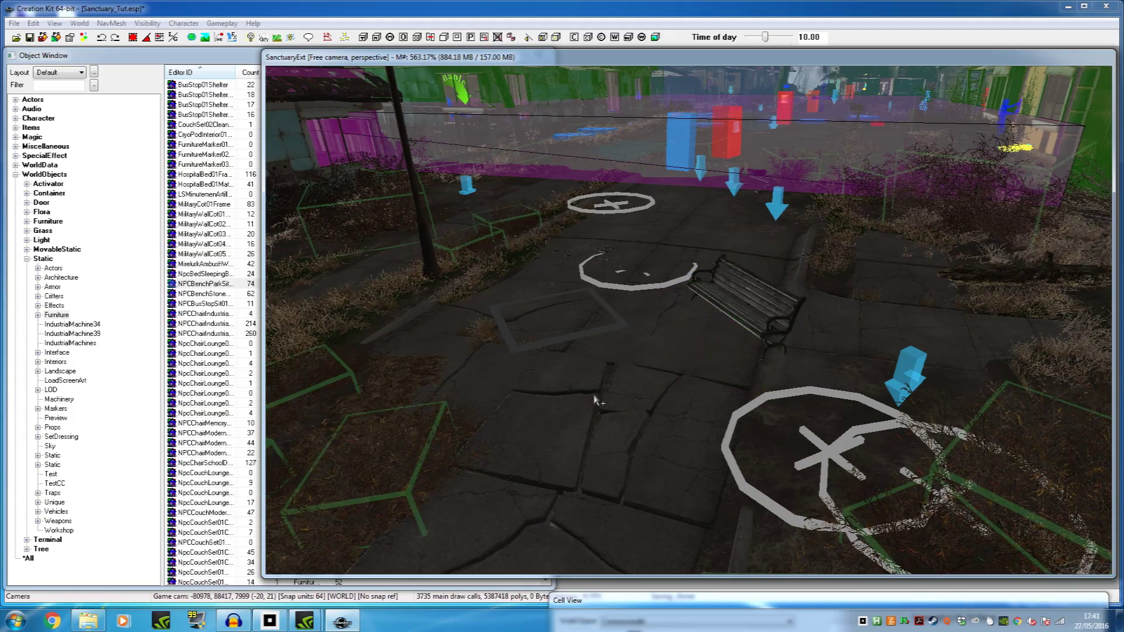
Step: Delete the park bench from the street
click(760, 317)
key(Delete)
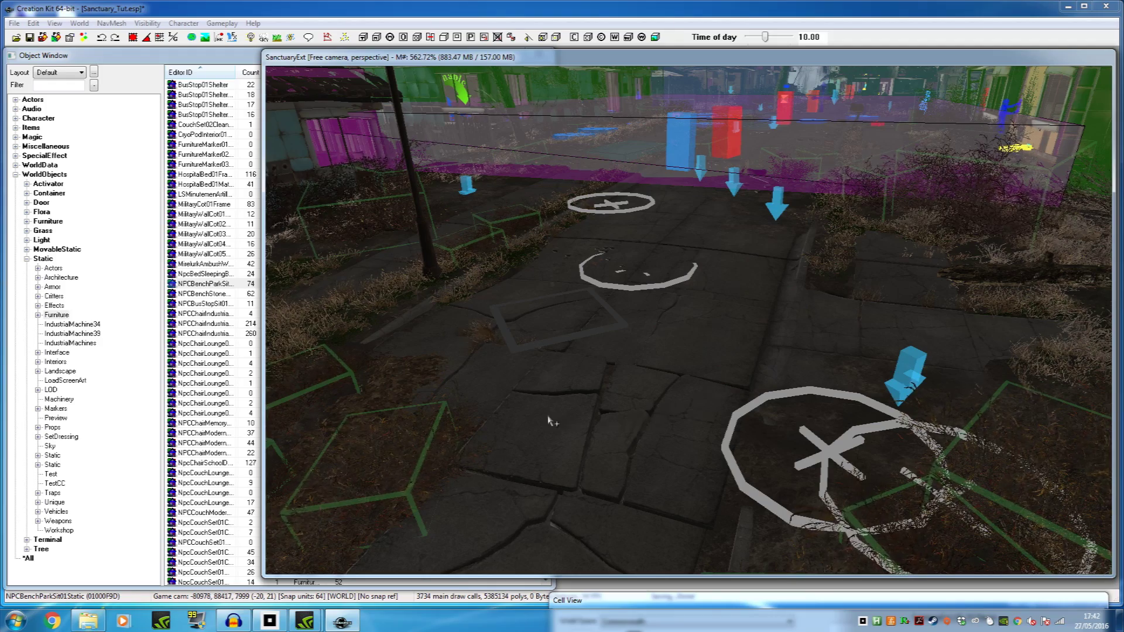
Step: Select the SancRoadBlock01 road section in the foreground of the street
click(567, 434)
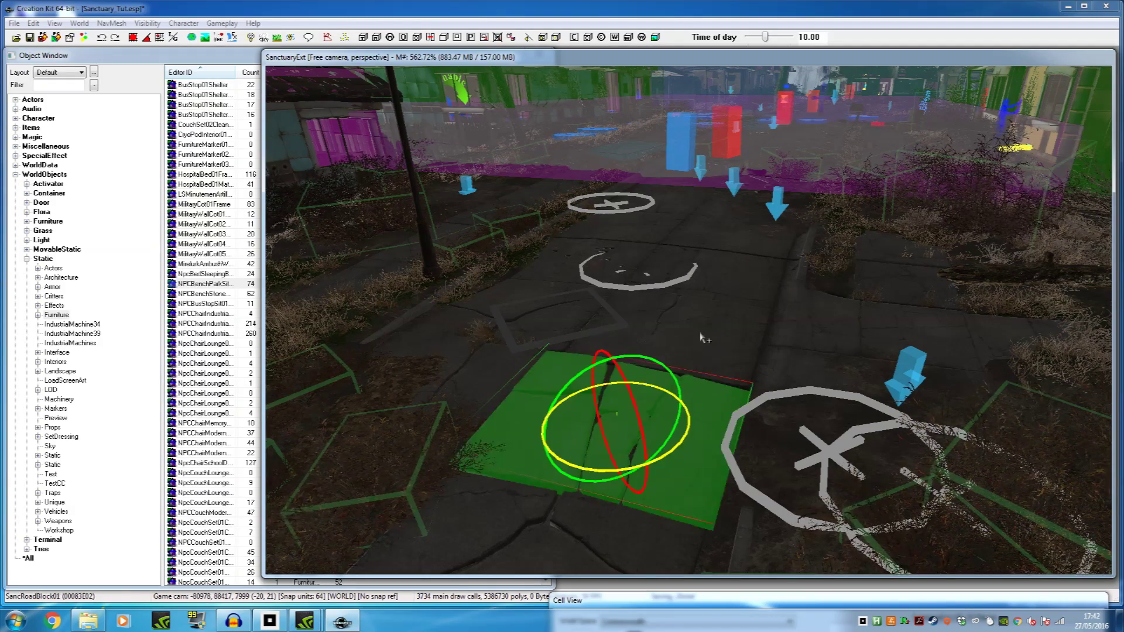